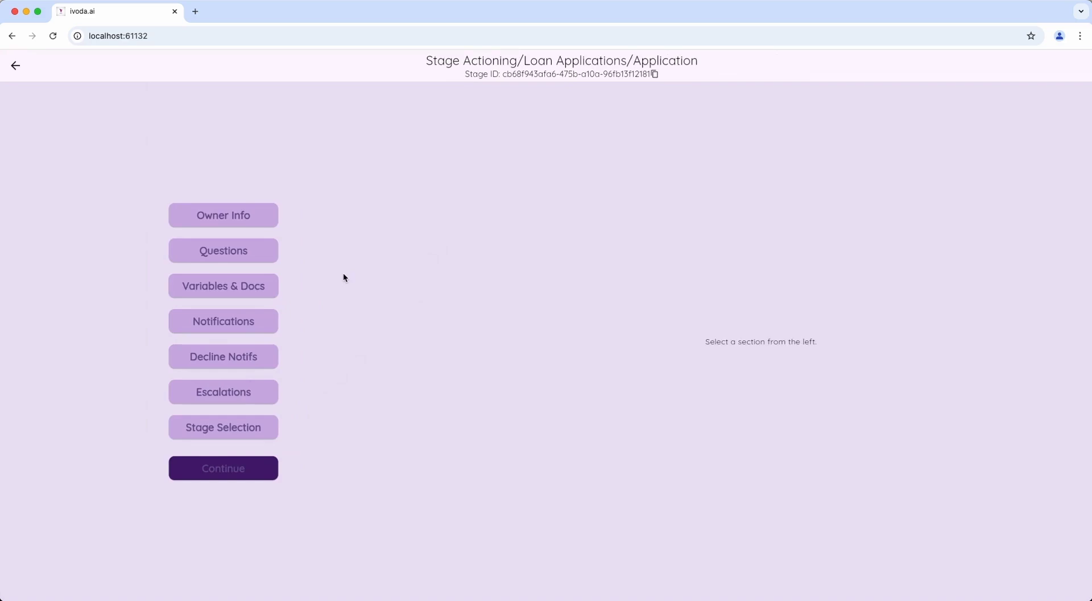
# - Mark the Application stage as First Stage and Customer Facing in its owner info
pyautogui.click(260, 224)
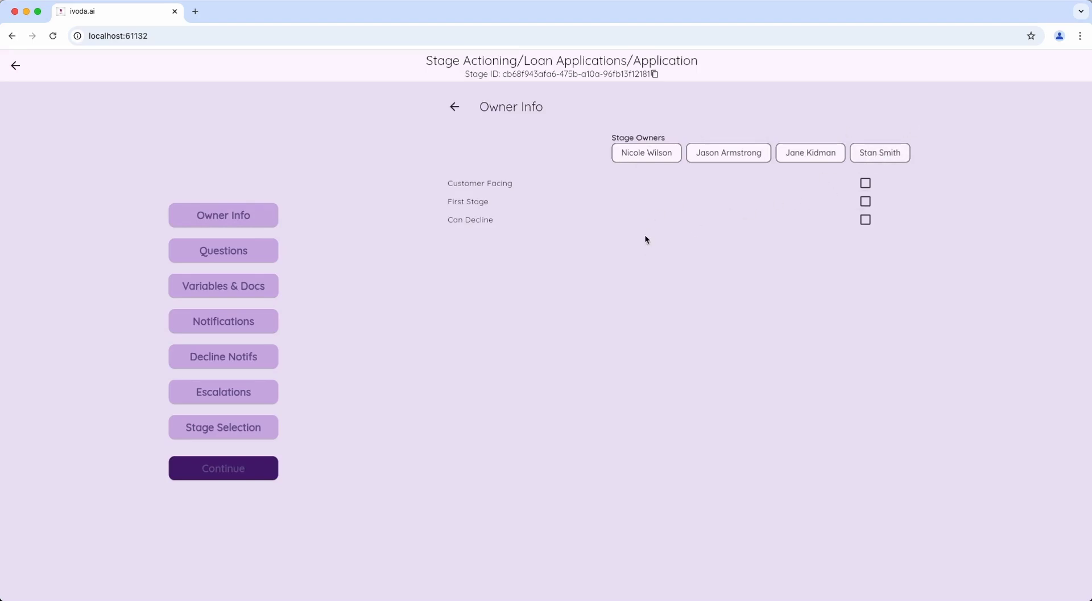
pyautogui.click(648, 154)
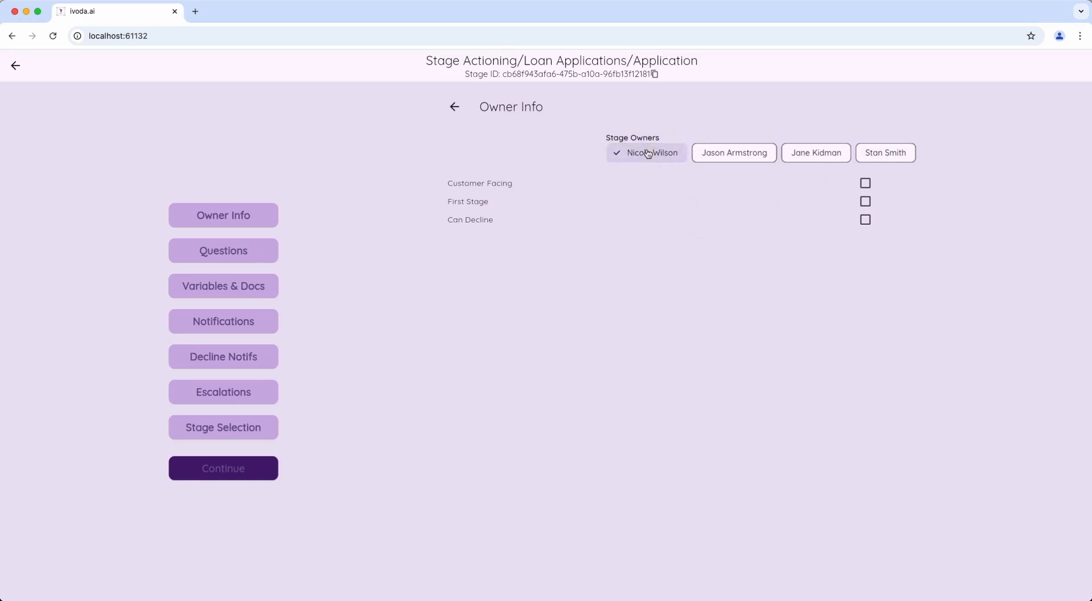
pyautogui.click(648, 154)
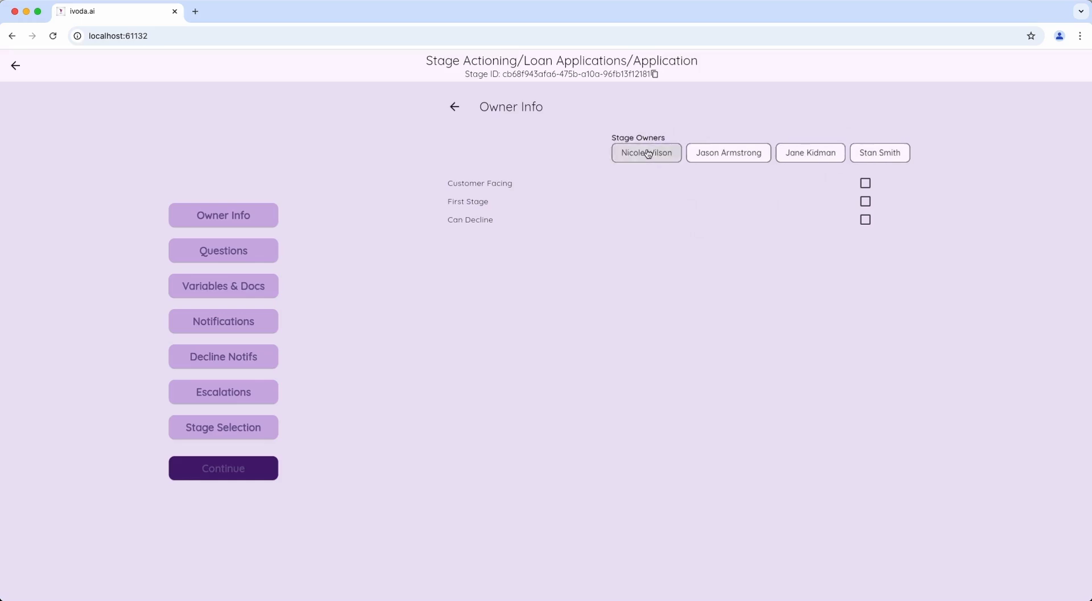
pyautogui.click(866, 202)
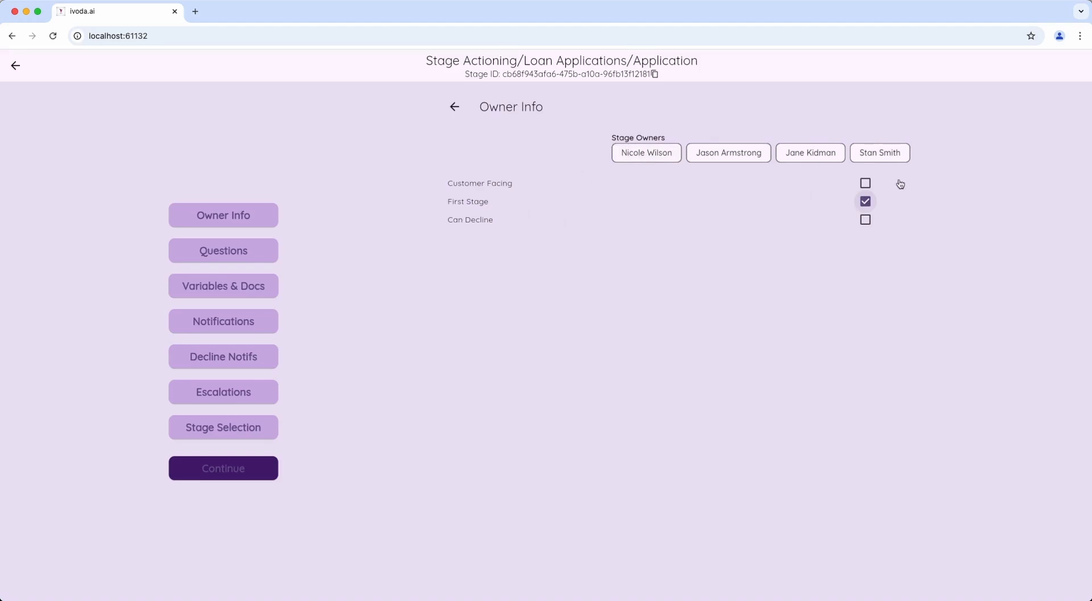
pyautogui.click(866, 184)
# - Add the checklist question "Have you uploaded your proof of income" to the stage and review the entered checklist questions
pyautogui.click(213, 252)
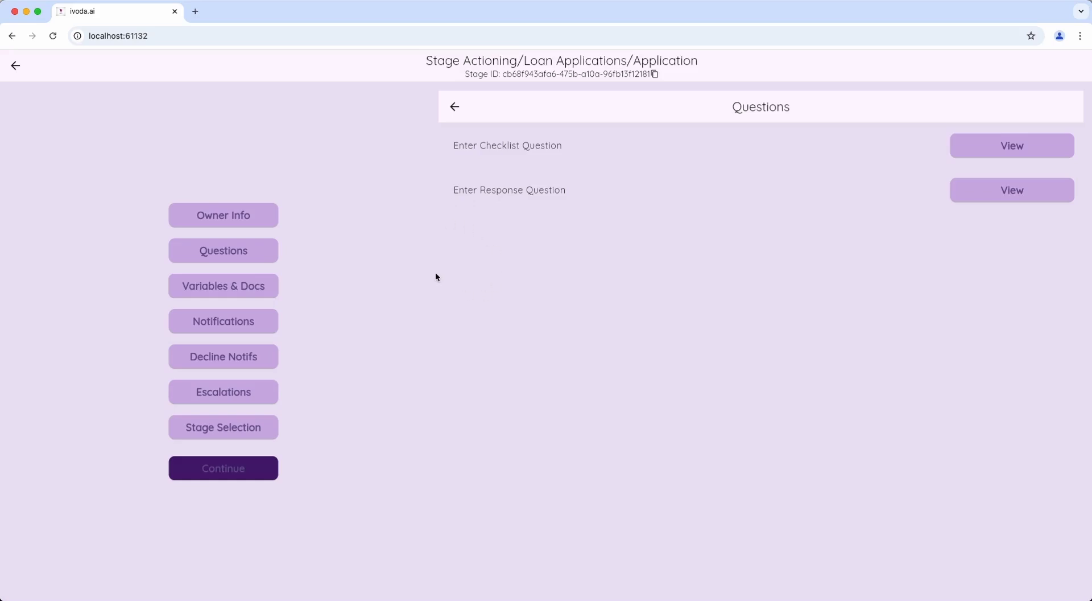
pyautogui.click(491, 170)
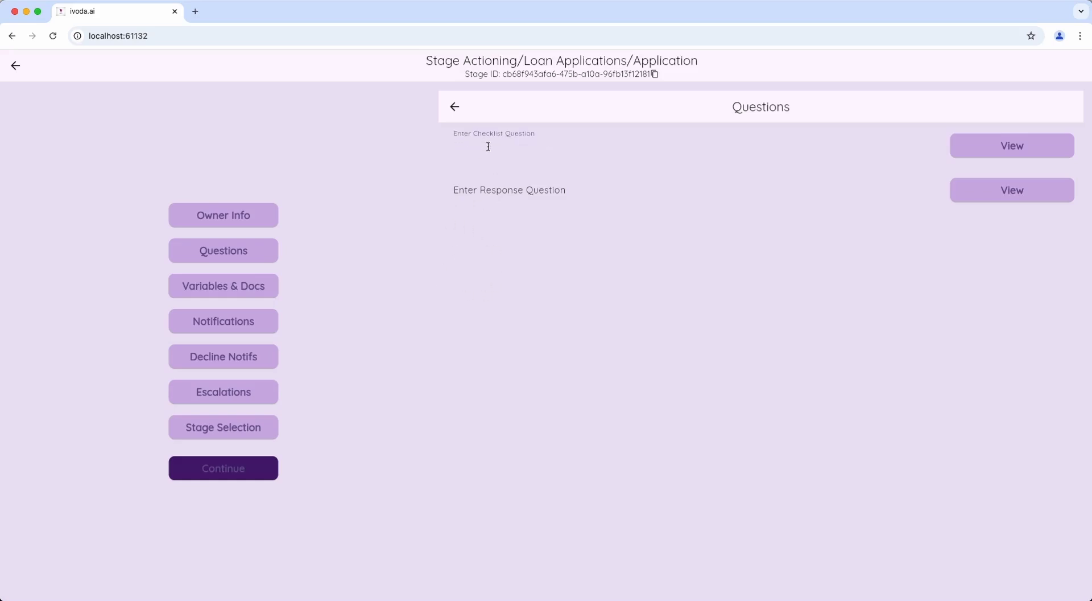
pyautogui.write('Ho')
pyautogui.write('ve you uploaded y')
pyautogui.write('our proo')
pyautogui.write('f of incom')
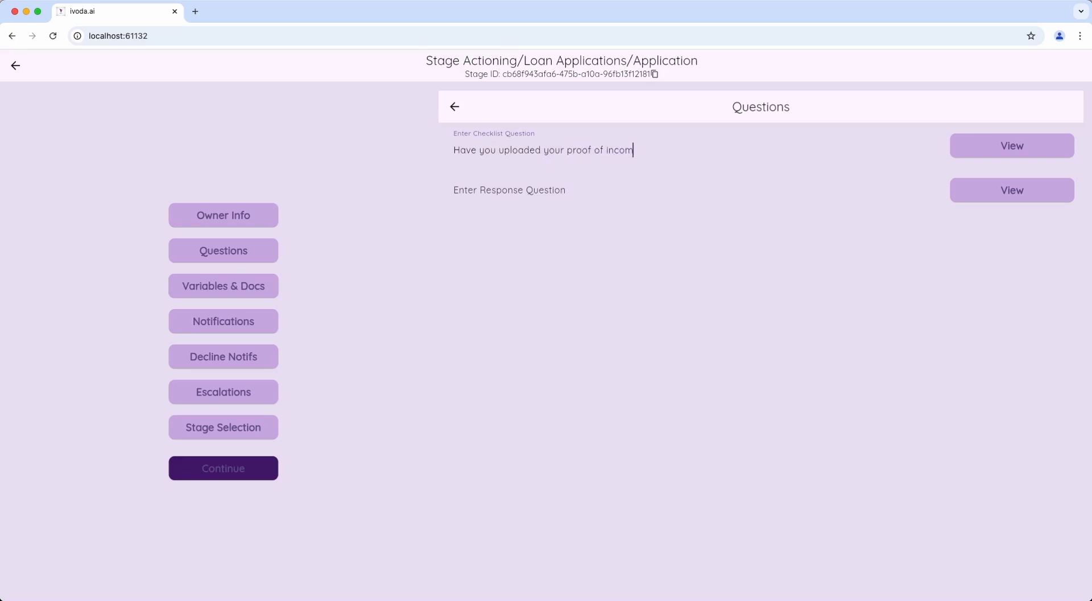
pyautogui.write('e')
pyautogui.press('Return')
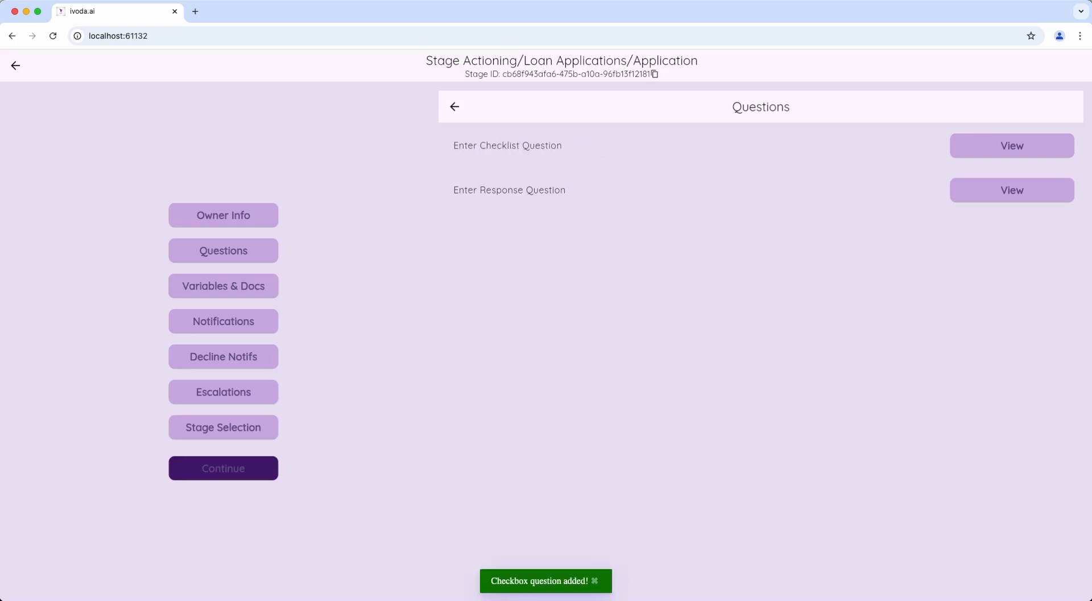
pyautogui.click(1013, 145)
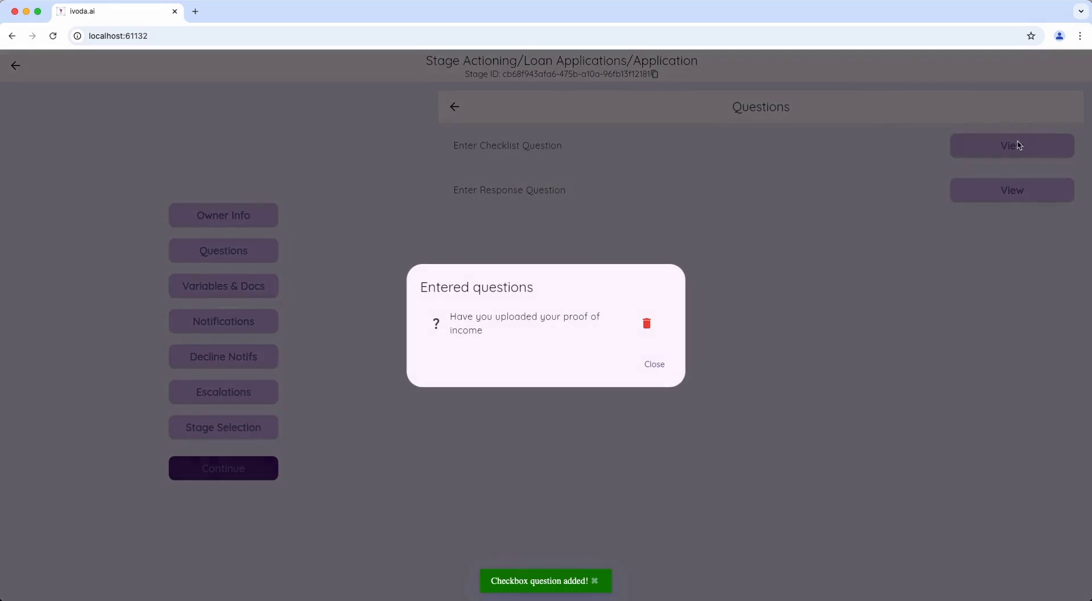
pyautogui.click(652, 365)
# - Submit a response question for the stage and review the entered response questions
pyautogui.click(517, 194)
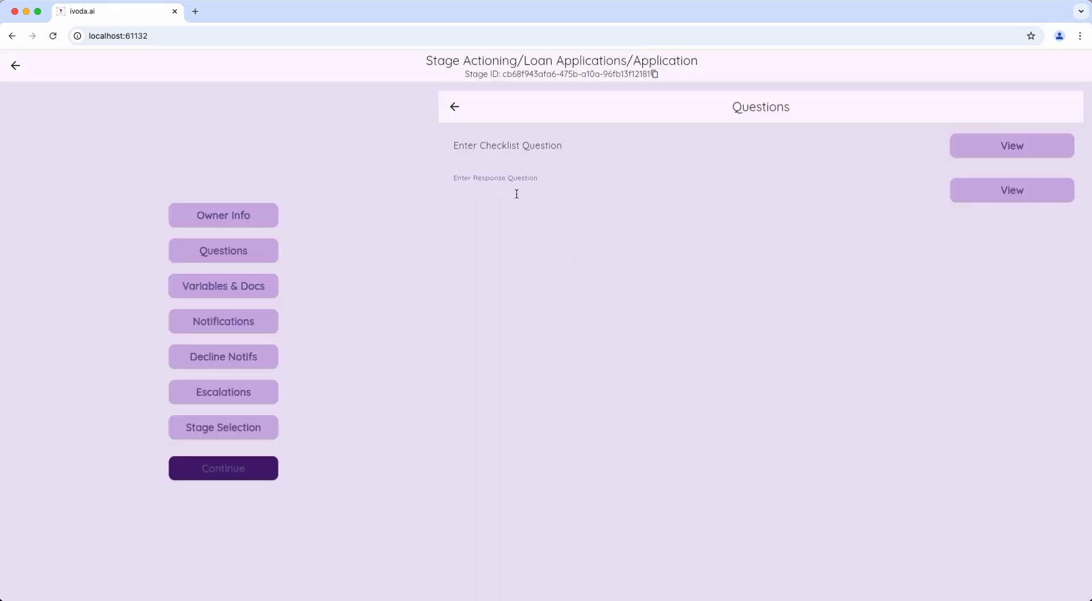
pyautogui.press('Return')
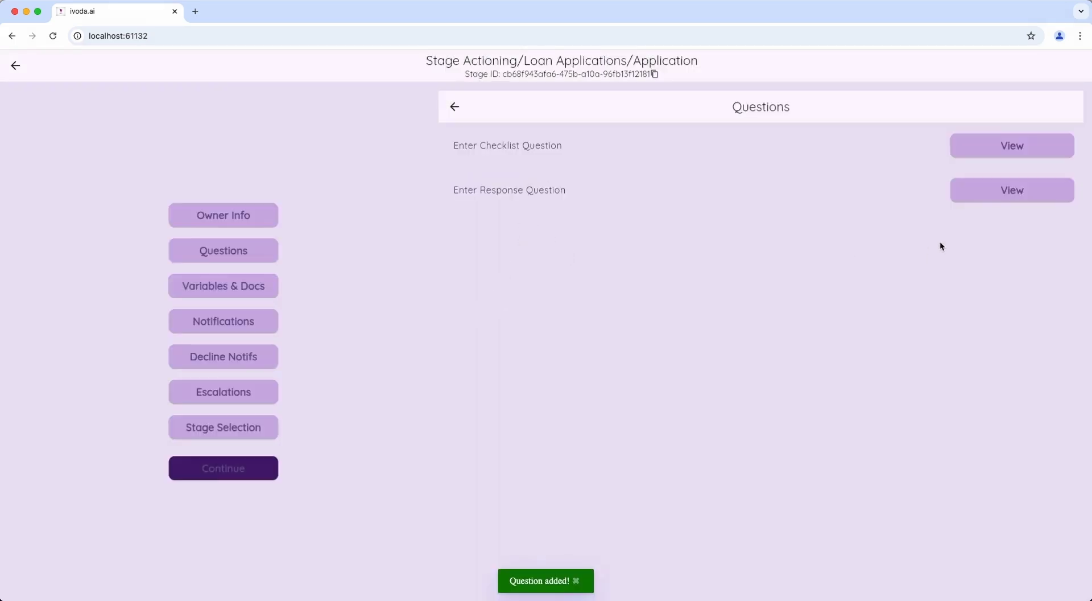
pyautogui.click(991, 196)
pyautogui.click(657, 364)
# - Add a stage document named "ID Card" with the pdf file type
pyautogui.click(231, 295)
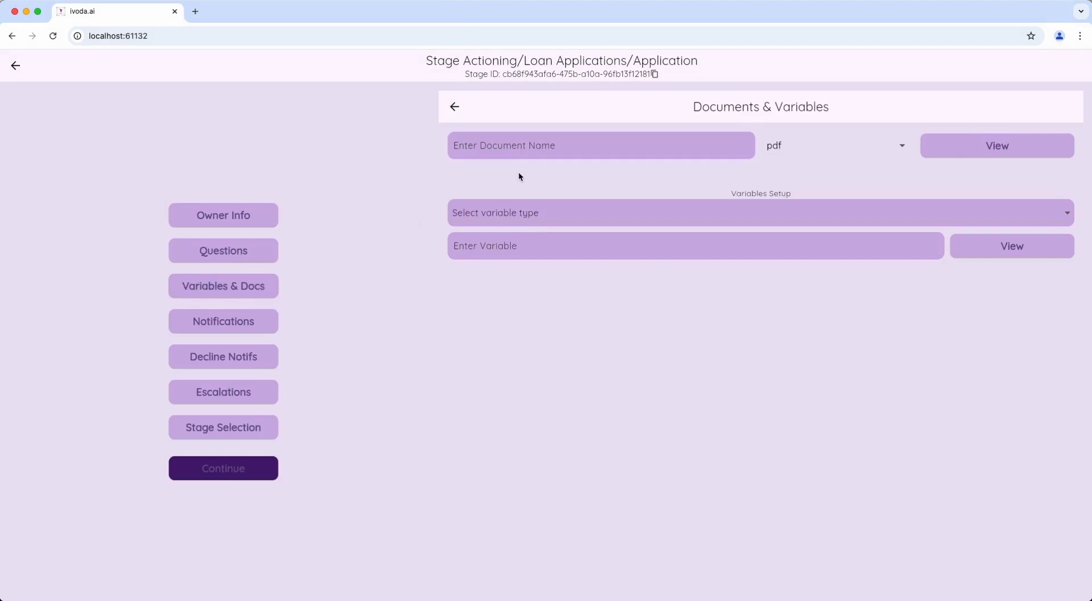
pyautogui.click(492, 152)
pyautogui.write('ID Card')
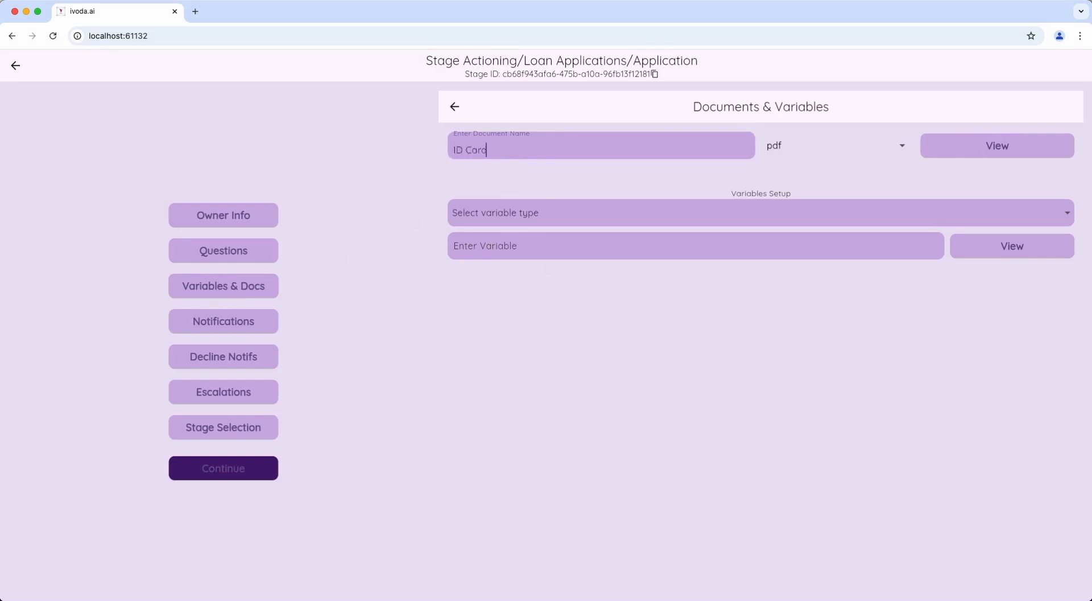
pyautogui.click(889, 144)
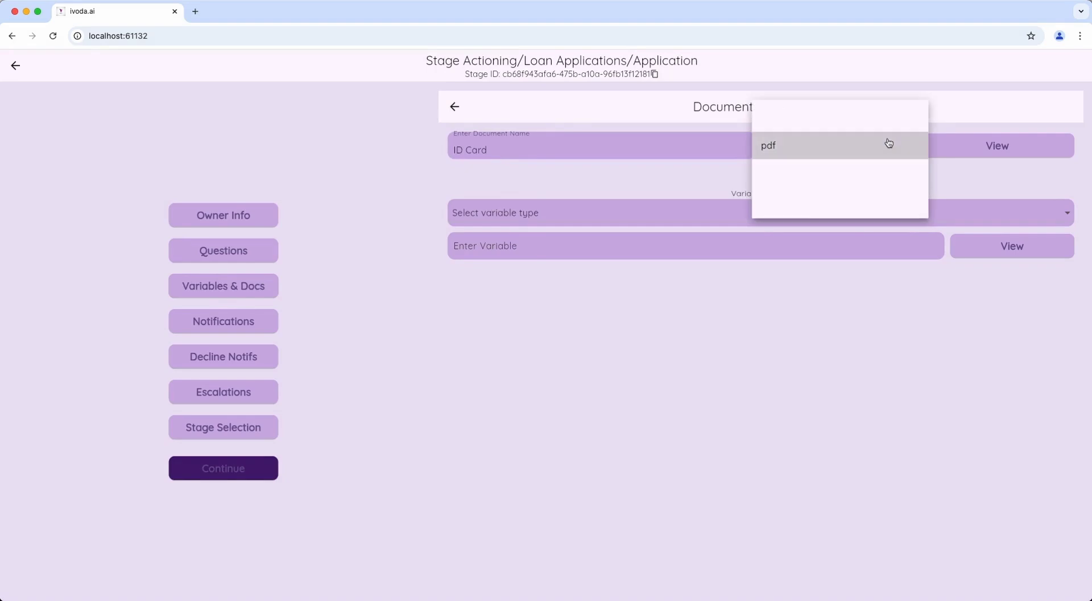
pyautogui.click(758, 144)
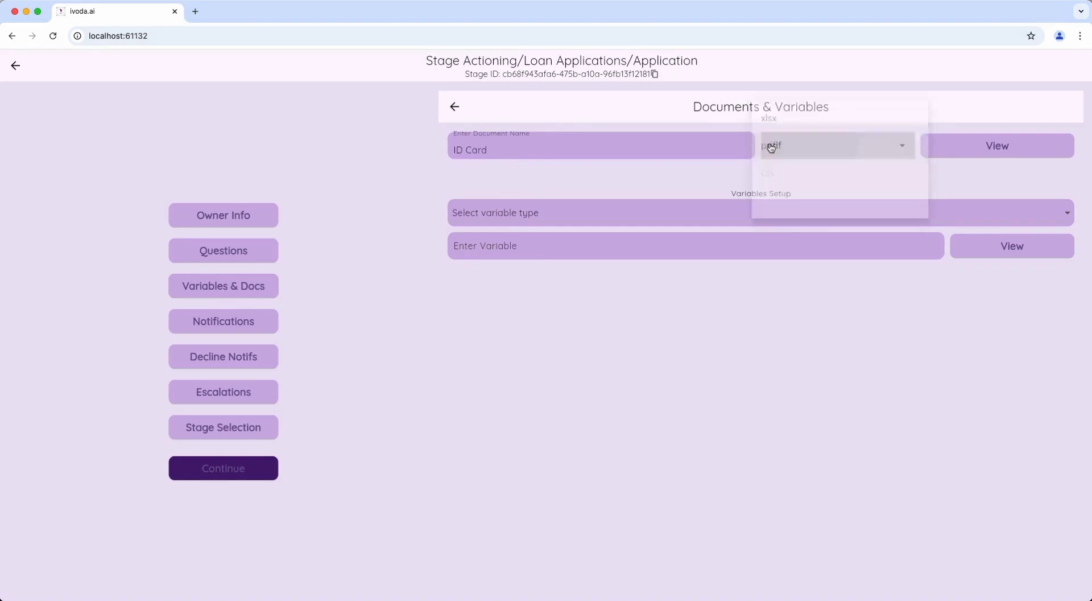
pyautogui.press('Return')
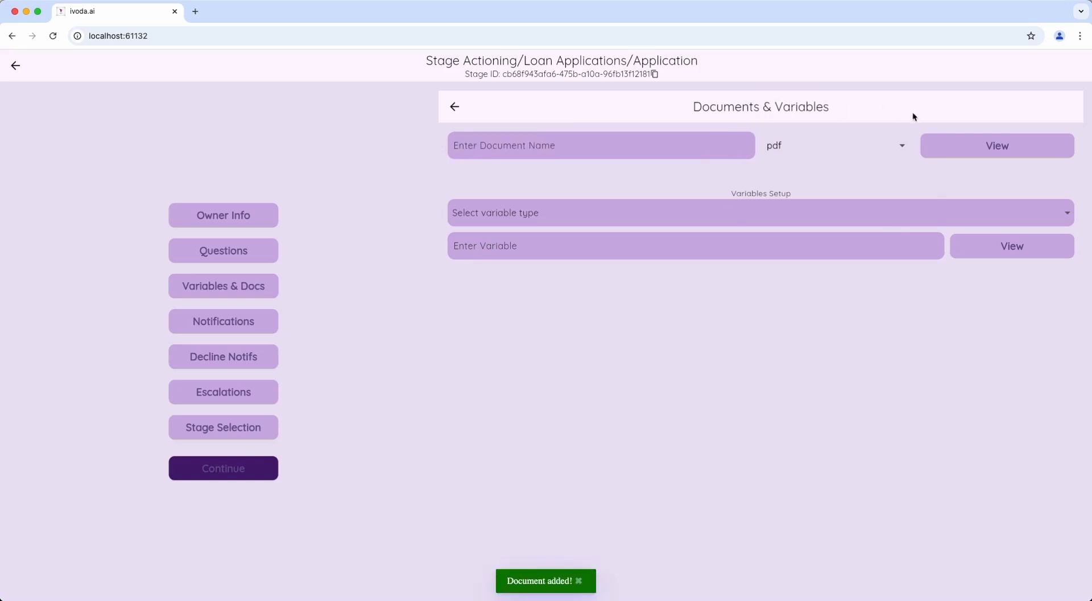
# - Add a second pdf document named "proof of income" to the stage
pyautogui.write('prr')
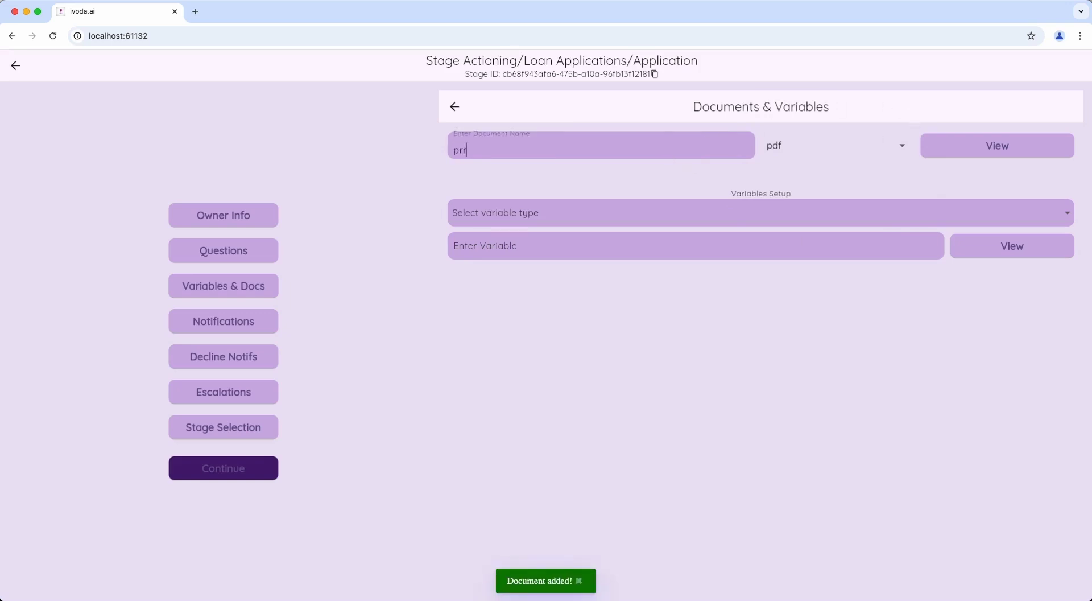
pyautogui.press('BackSpace')
pyautogui.write('oof o')
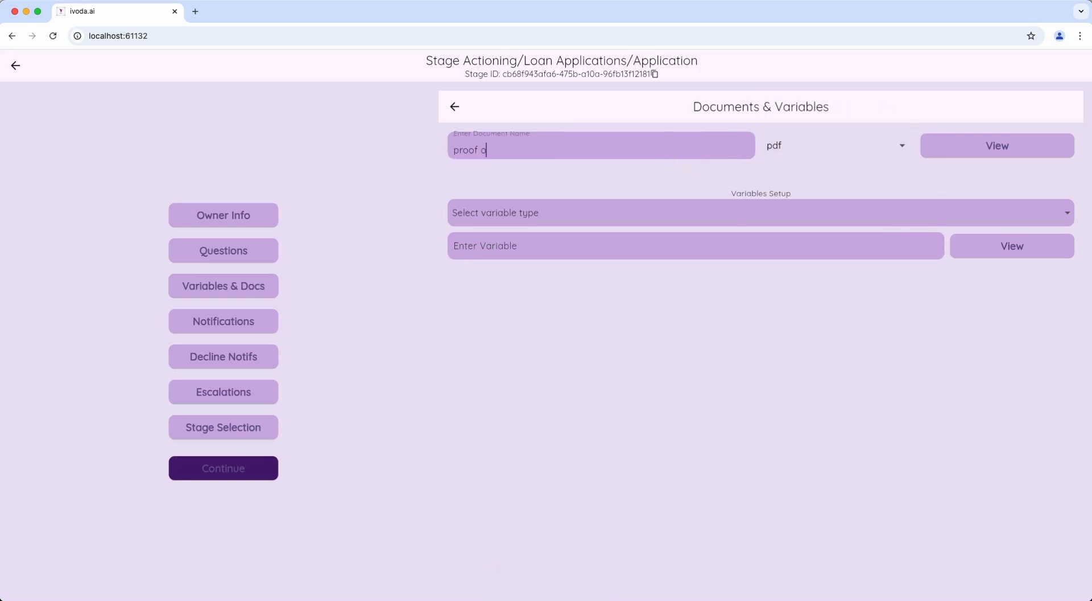
pyautogui.write('f income')
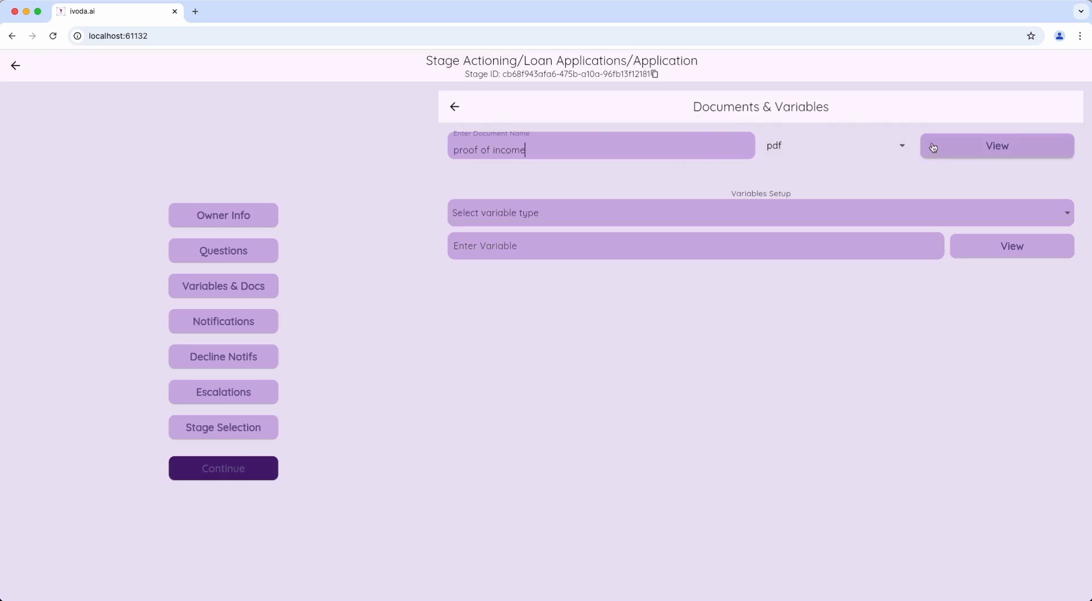
pyautogui.press('Return')
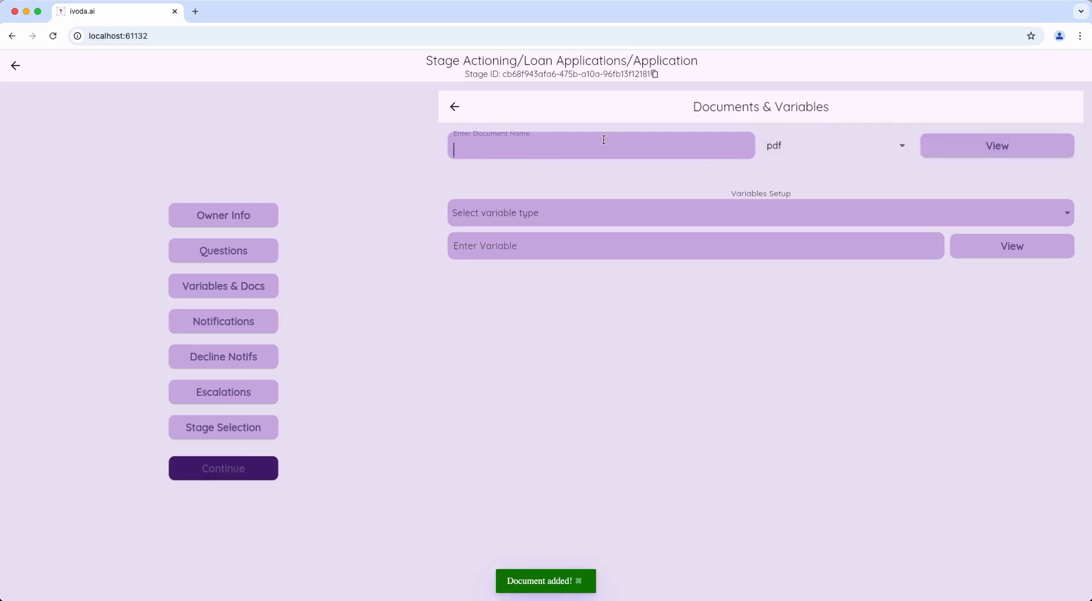
# - Add a document named "bank statement" with the xlsx file type and review the entered documents
pyautogui.write('bank statement')
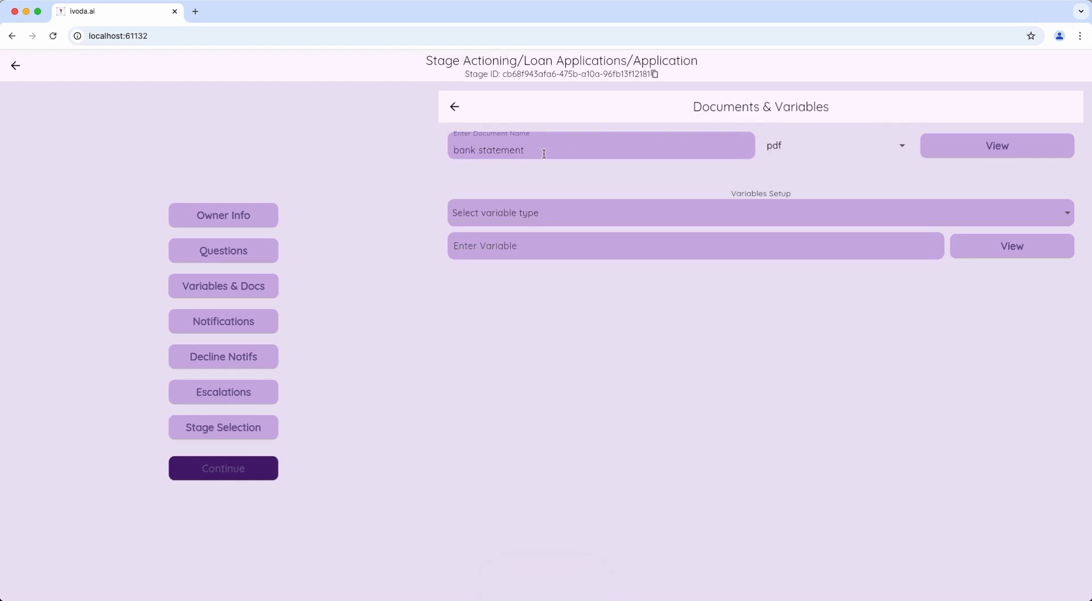
pyautogui.click(850, 149)
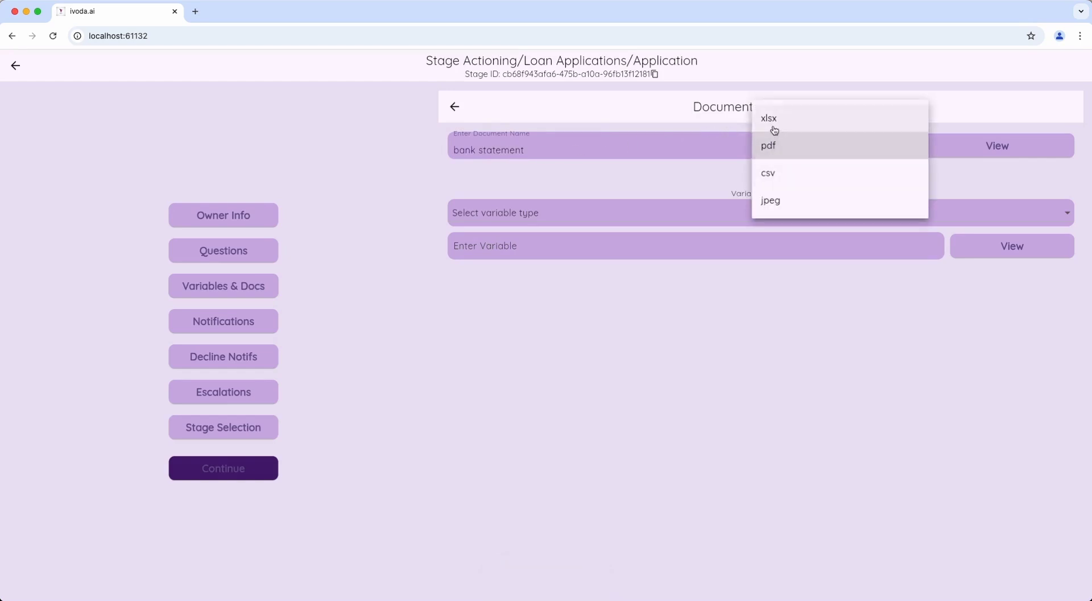
pyautogui.click(773, 128)
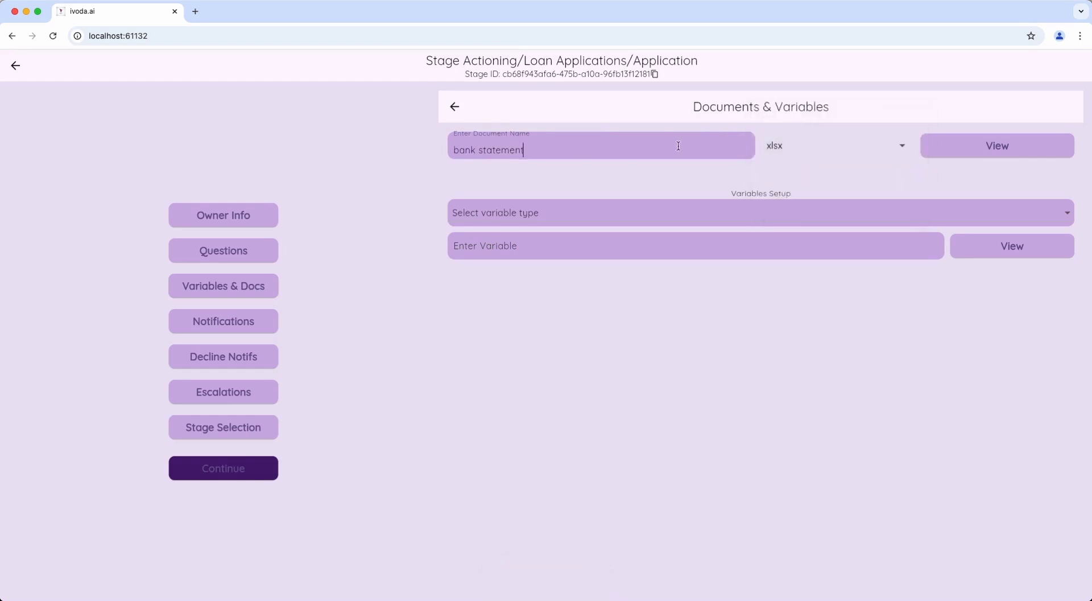
pyautogui.click(933, 146)
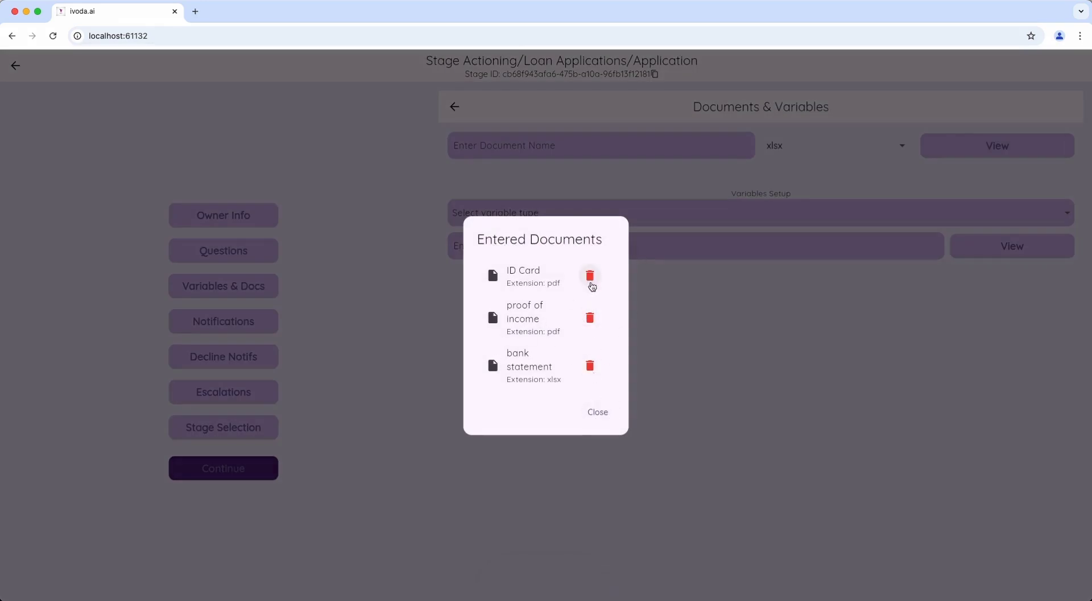
pyautogui.click(598, 413)
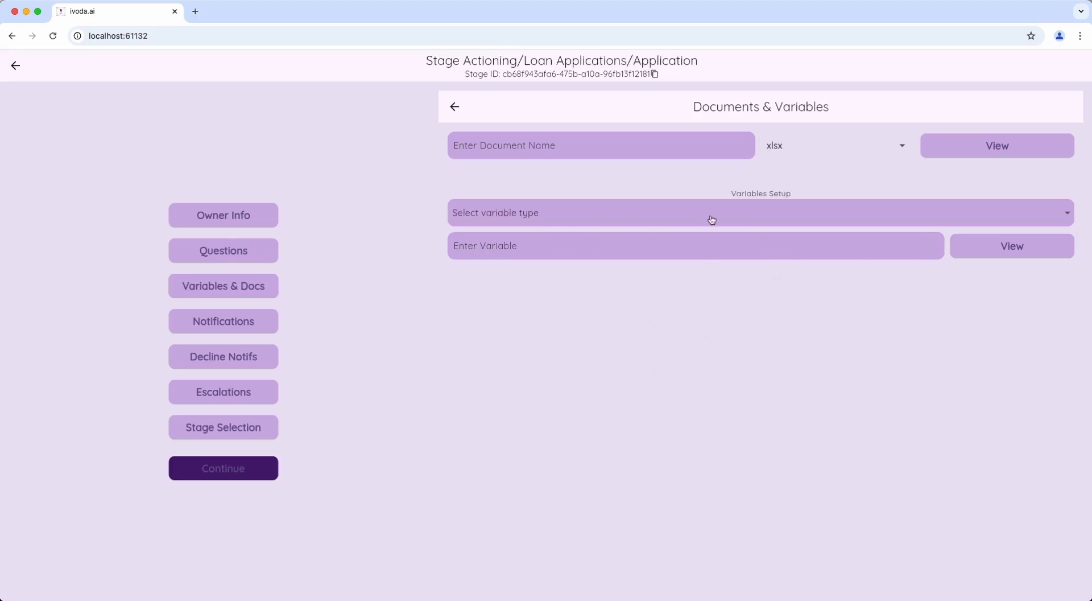
# - Add a stage variable of type string named customer_name
pyautogui.click(685, 226)
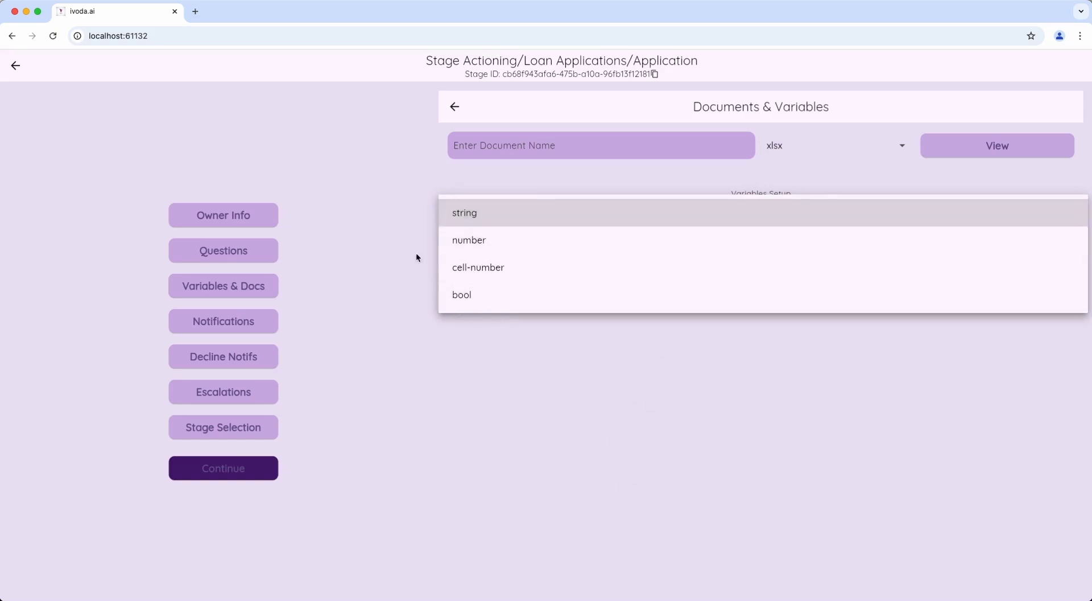
pyautogui.click(398, 261)
pyautogui.click(483, 212)
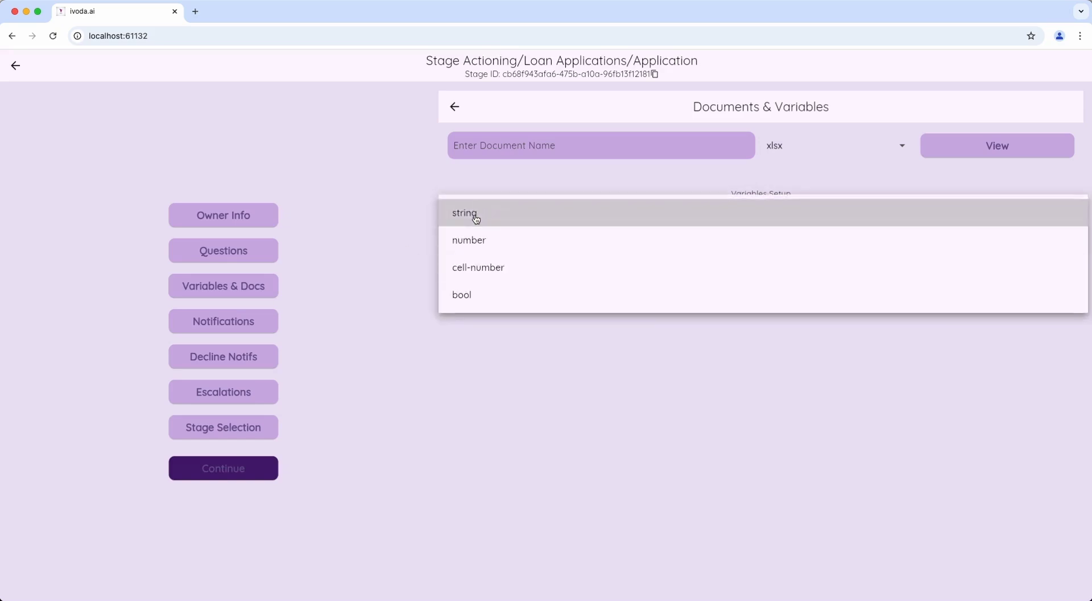
pyautogui.click(483, 212)
pyautogui.click(483, 247)
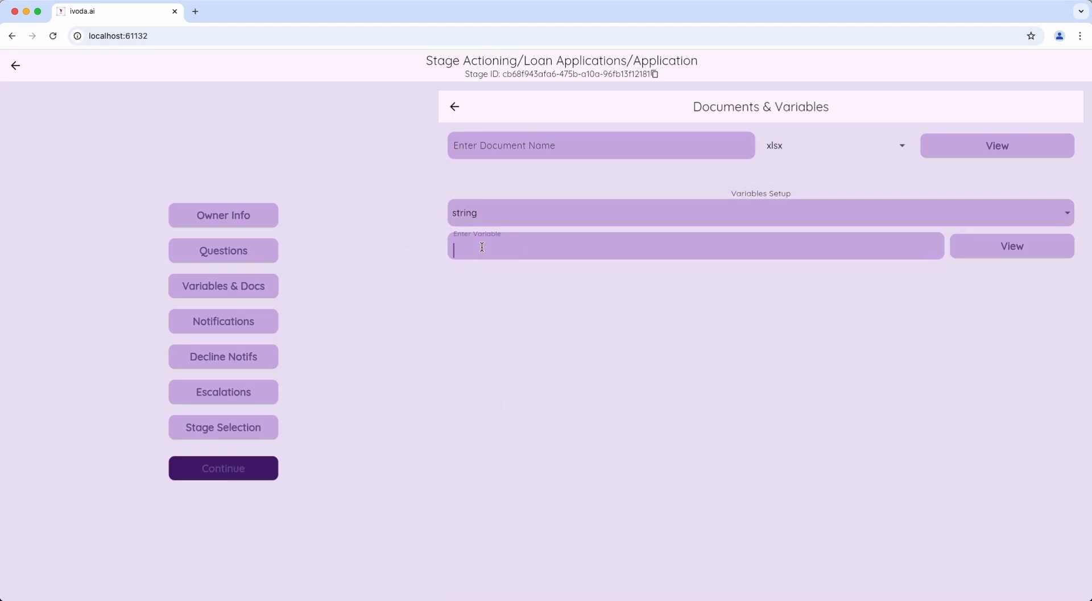
pyautogui.write('customer_name')
pyautogui.press('Return')
# - Add another string variable named customer_email
pyautogui.click(495, 244)
pyautogui.write('customer_email')
pyautogui.press('Return')
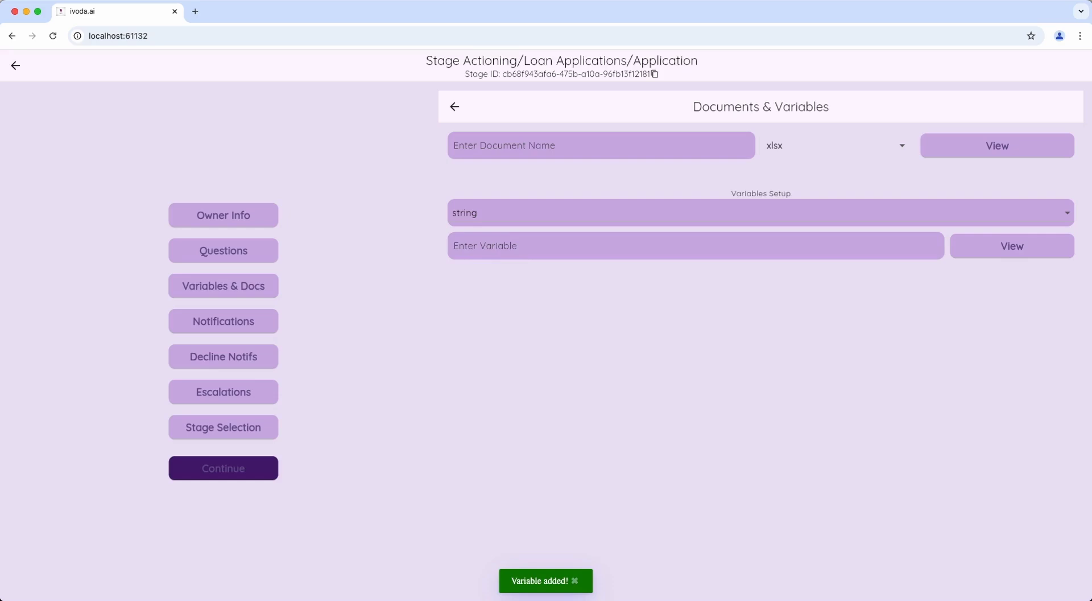
# - Add a stage variable of type number named loan_amount
pyautogui.click(486, 215)
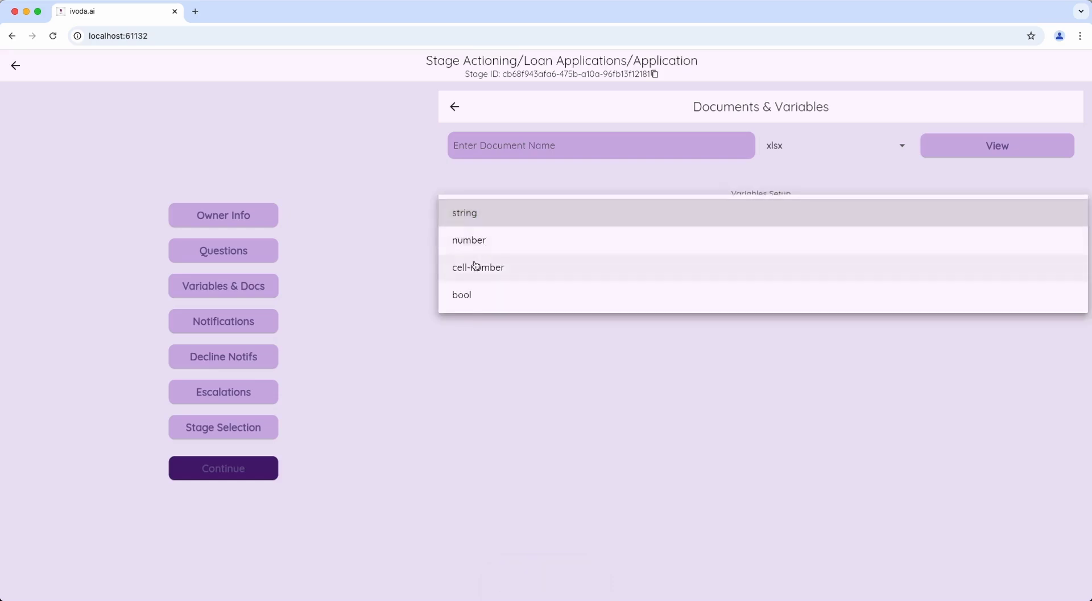
pyautogui.click(475, 241)
pyautogui.click(476, 246)
pyautogui.write('am')
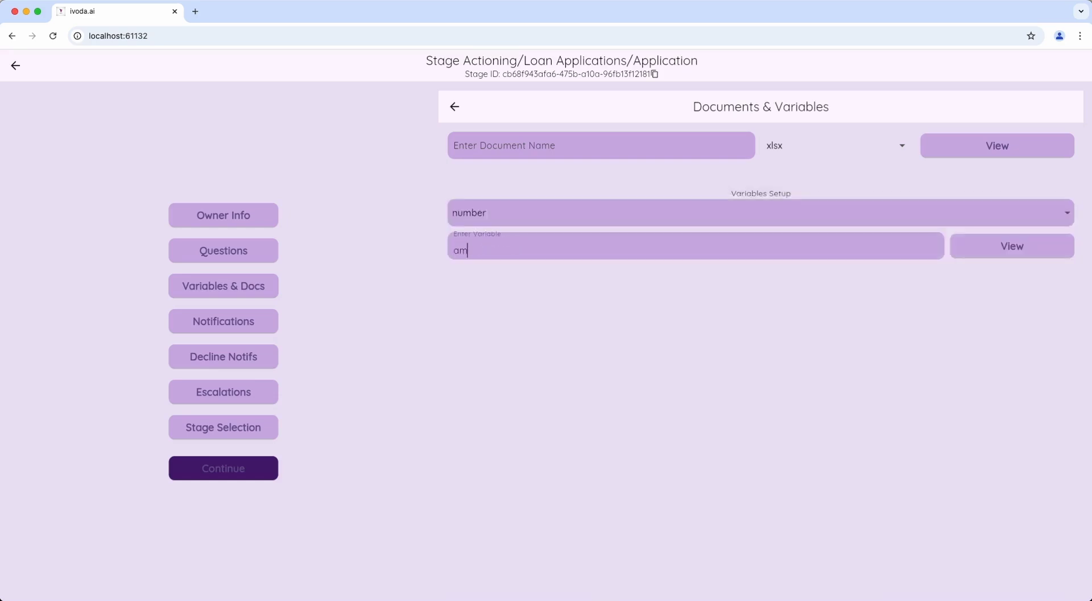
pyautogui.write('ount')
pyautogui.write('loan_')
pyautogui.press('Return')
# - Add a stage variable of type cell-number named customer_cell_number
pyautogui.click(726, 214)
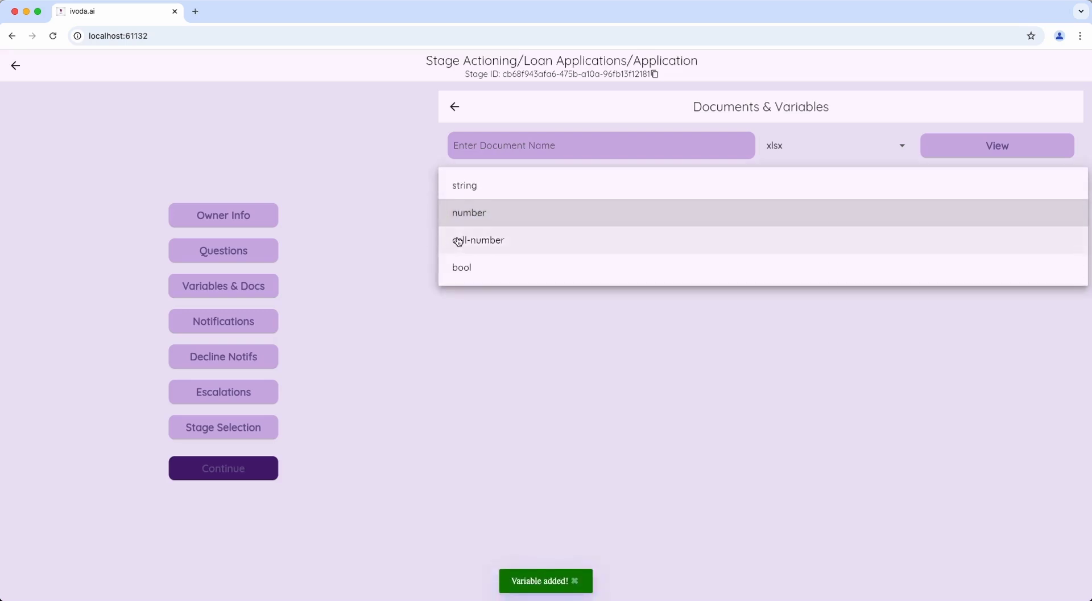
pyautogui.click(459, 241)
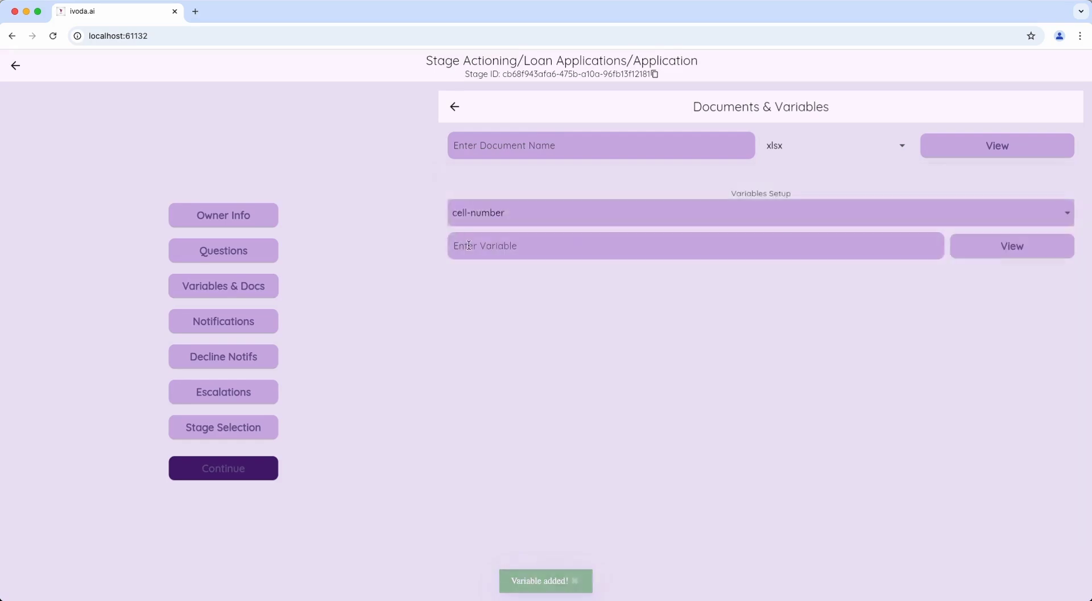
pyautogui.click(468, 245)
pyautogui.write('cu')
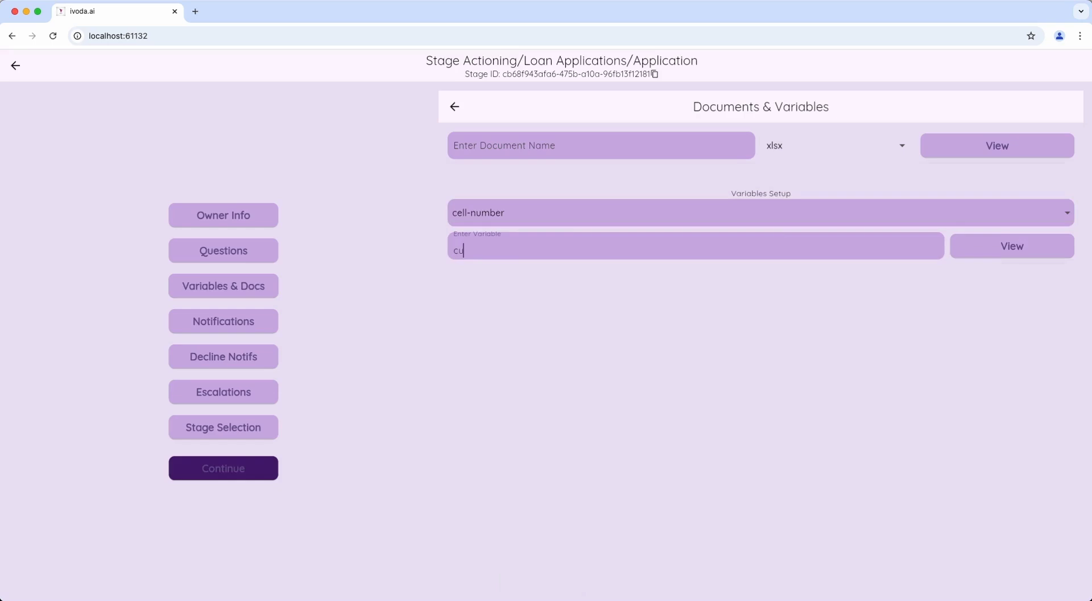
pyautogui.write('stomer_cell_number')
pyautogui.press('Return')
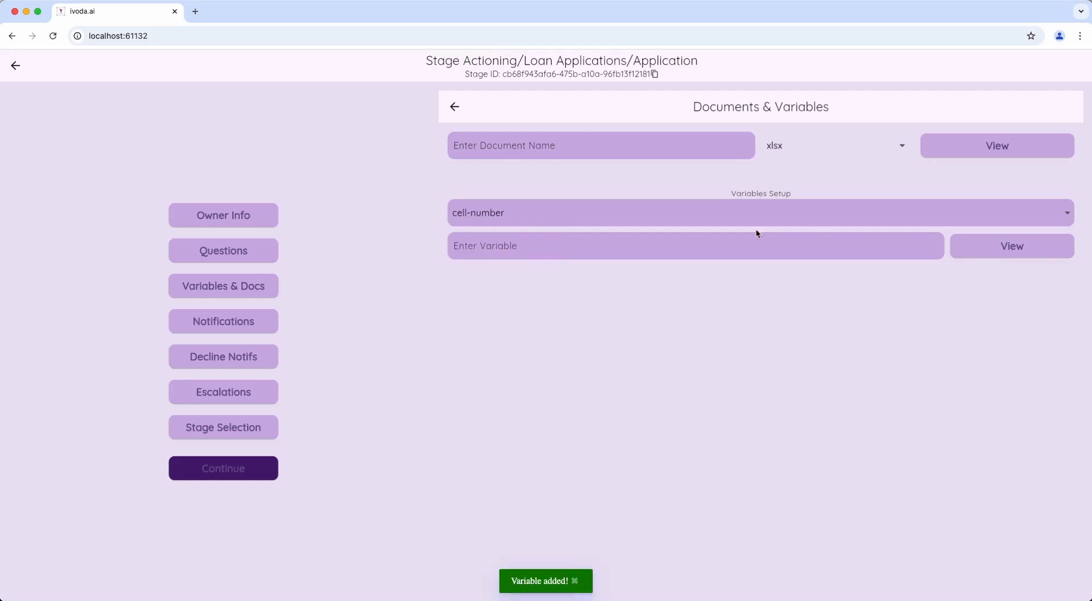
# - Review the list of variables defined for the Application stage and close it
pyautogui.click(1052, 254)
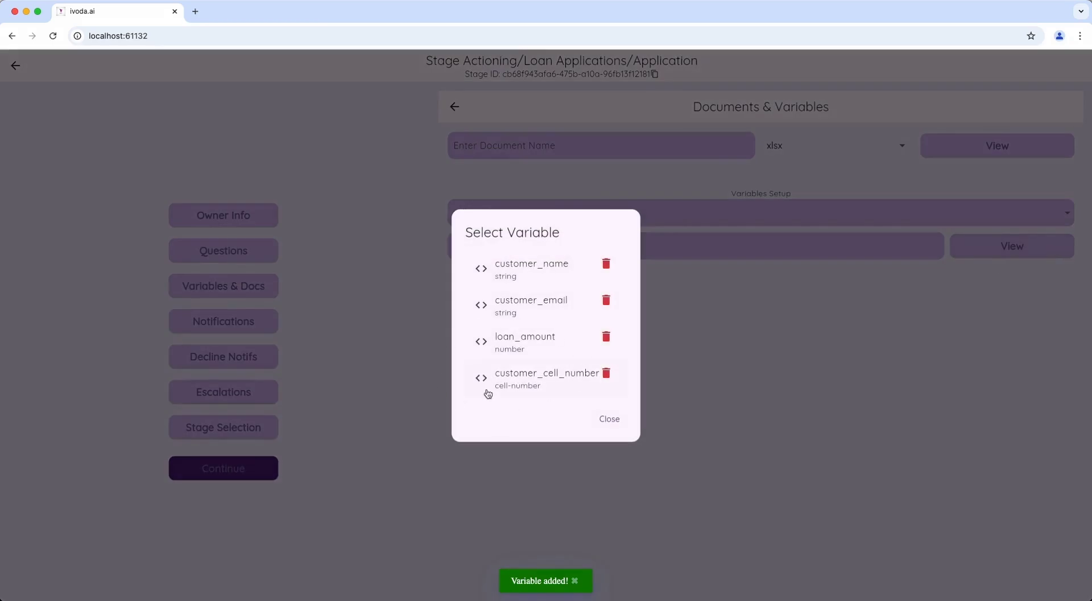
pyautogui.click(609, 419)
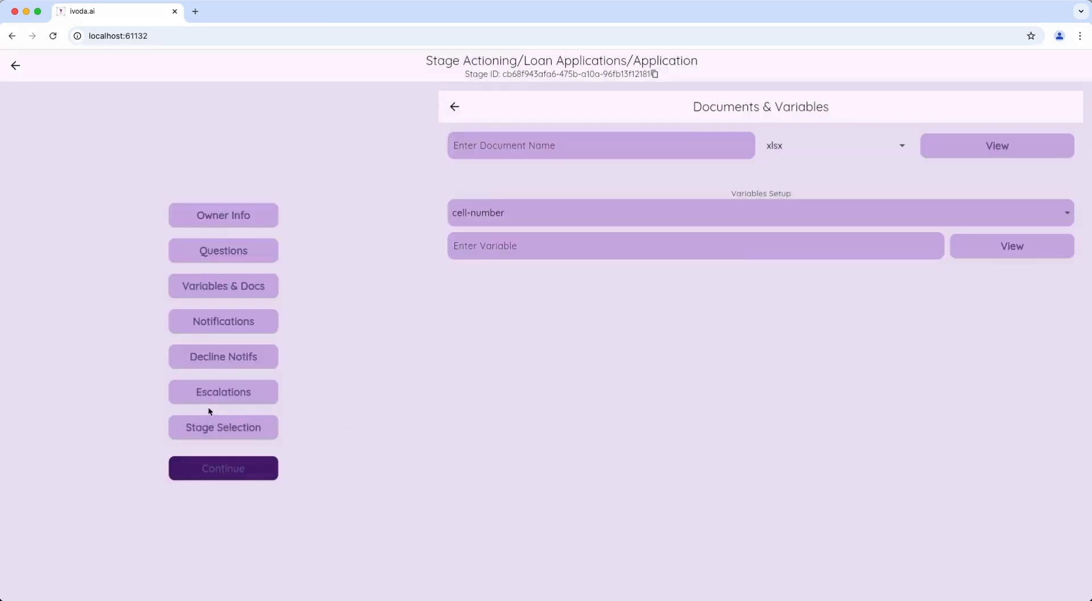
# - Start a stage notification with mode Email, sent to the variable customer_email
pyautogui.click(213, 318)
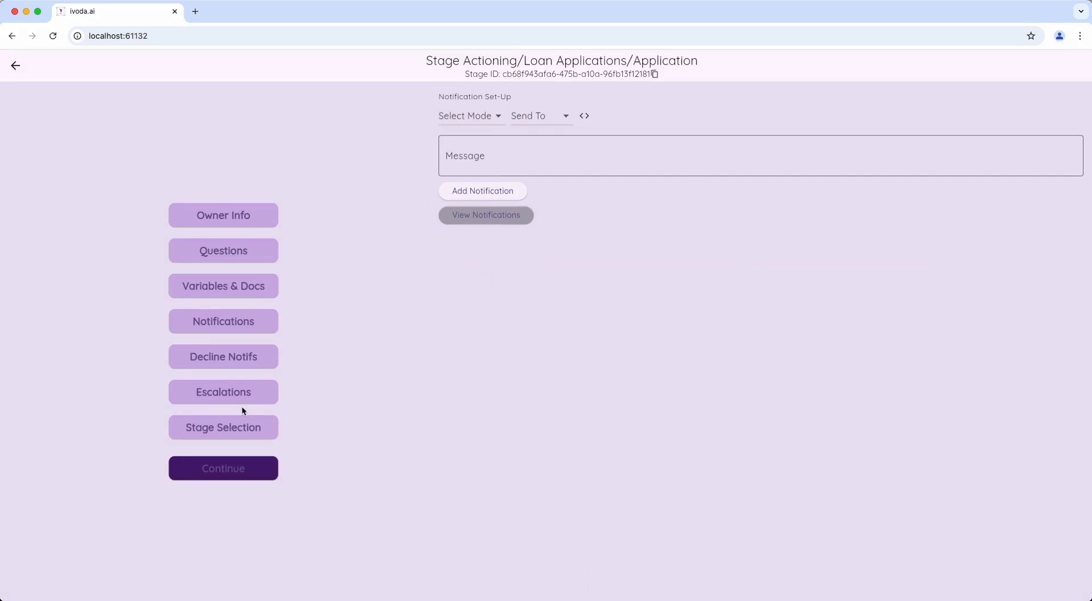
pyautogui.click(485, 125)
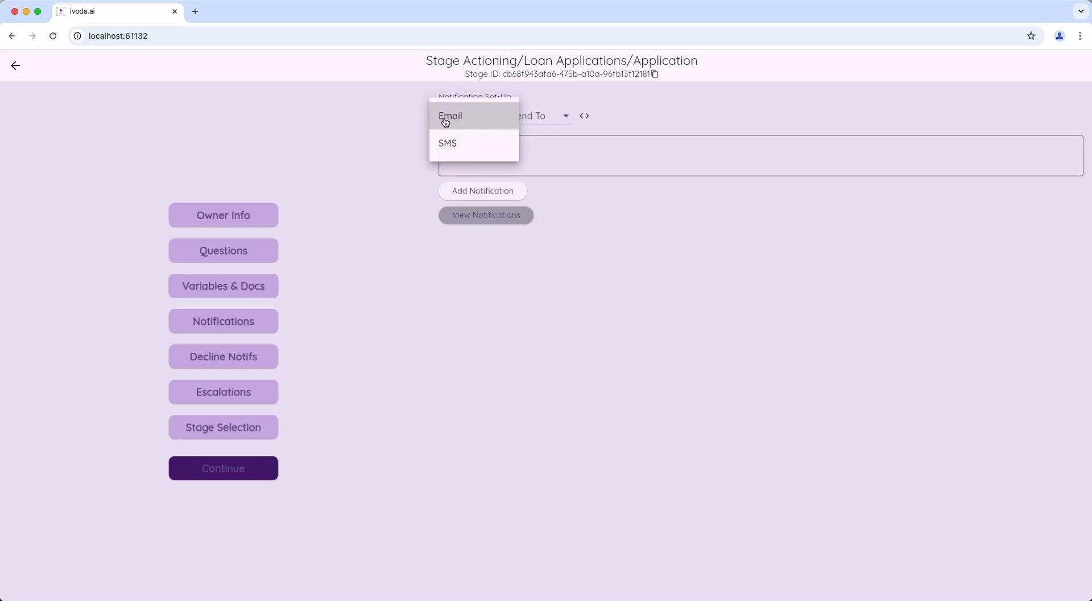
pyautogui.click(446, 123)
pyautogui.click(543, 116)
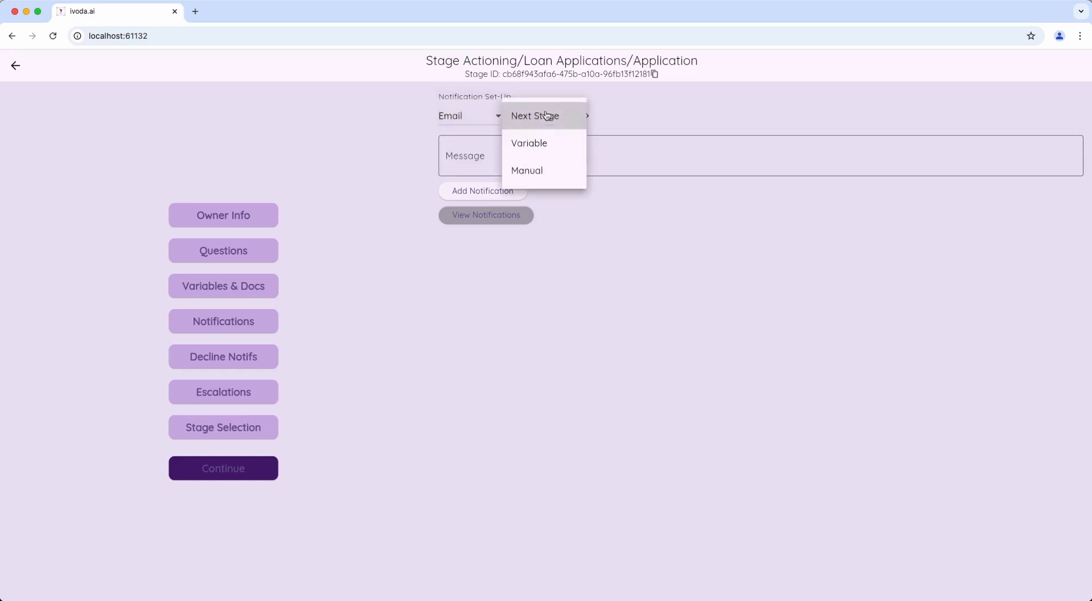
pyautogui.click(531, 146)
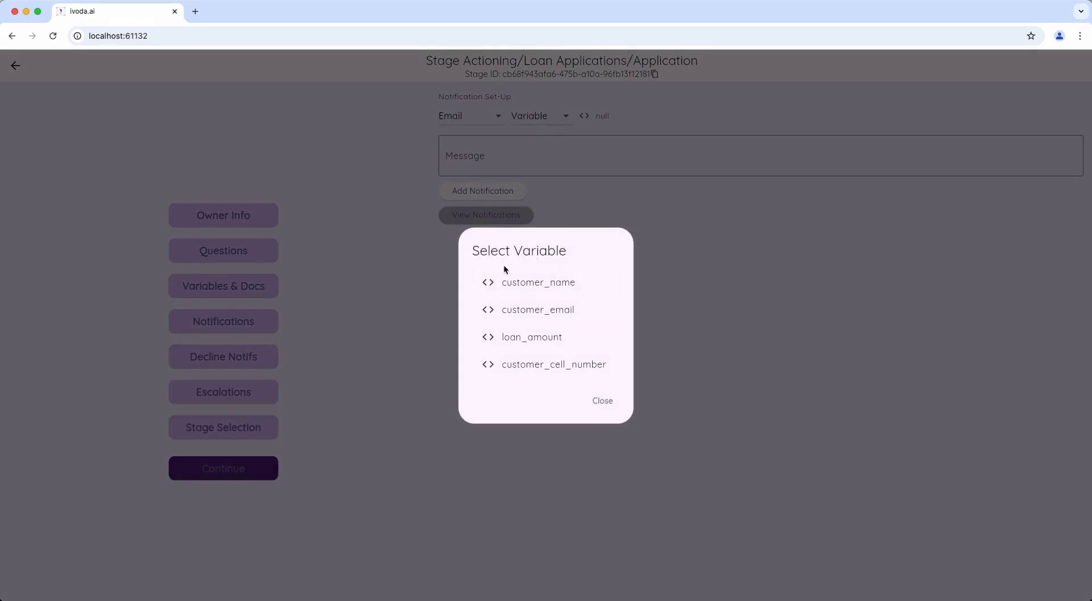
pyautogui.click(523, 314)
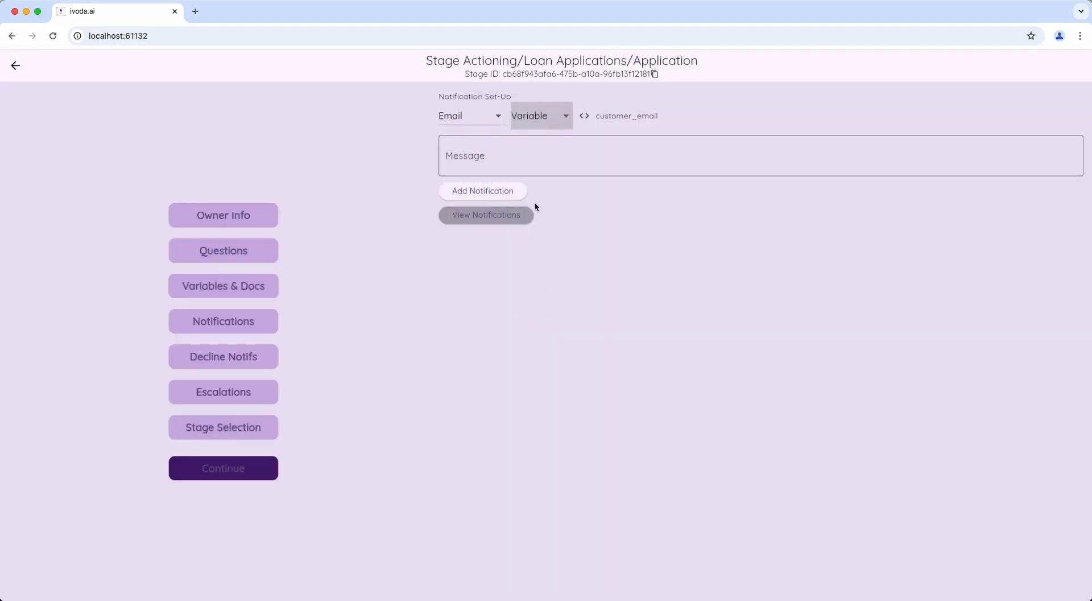
# - Add the notification with the message "Hi, {customer_name}. Your application has been submitted. Please wait for approval.", inserting customer_name as a variable
pyautogui.click(484, 164)
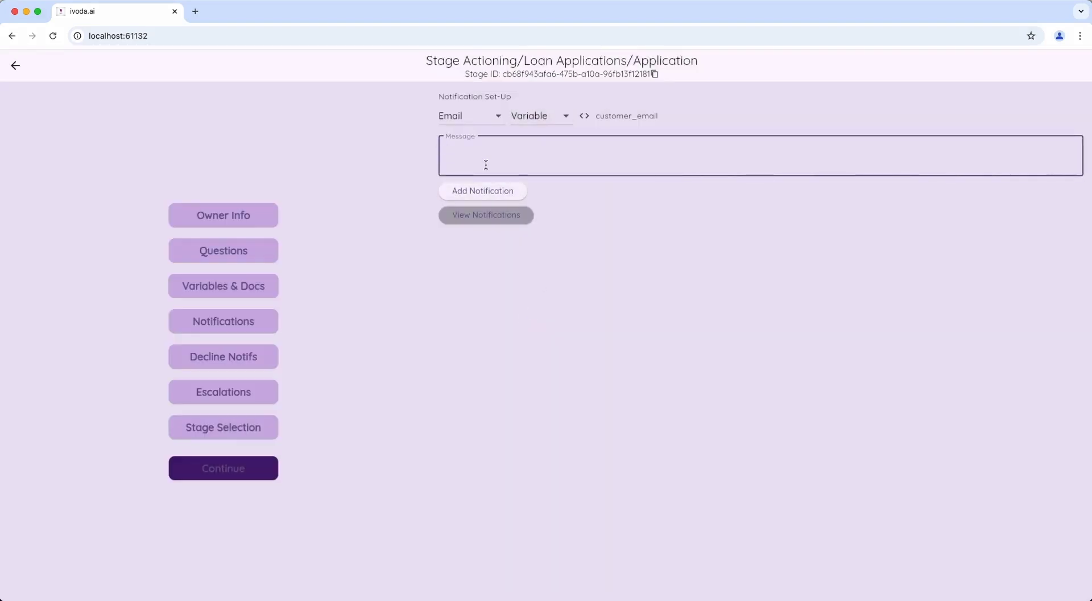
pyautogui.write('HI,')
pyautogui.click(583, 118)
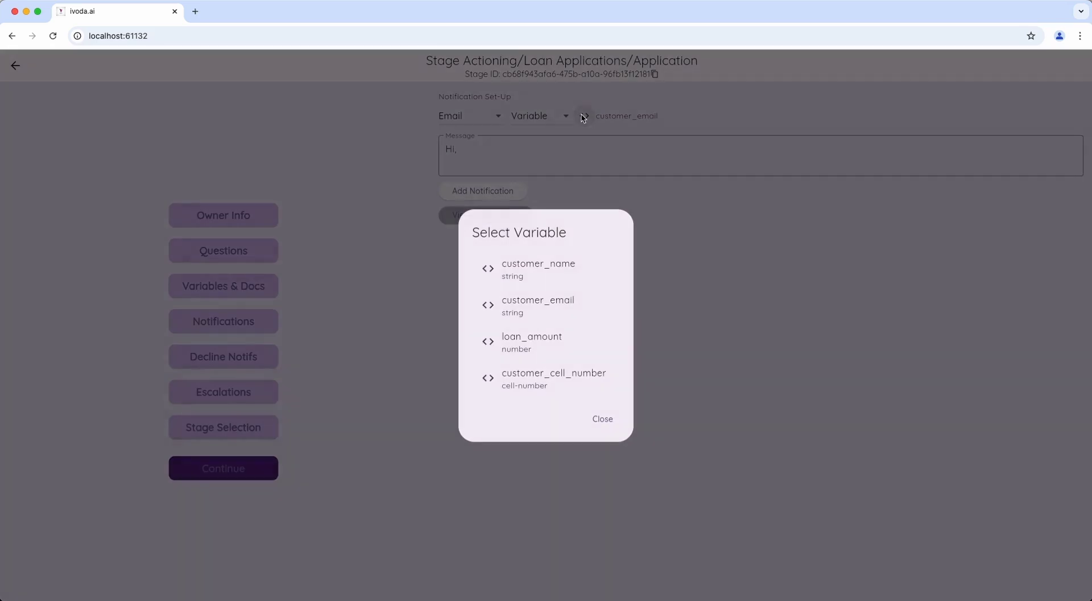
pyautogui.click(542, 271)
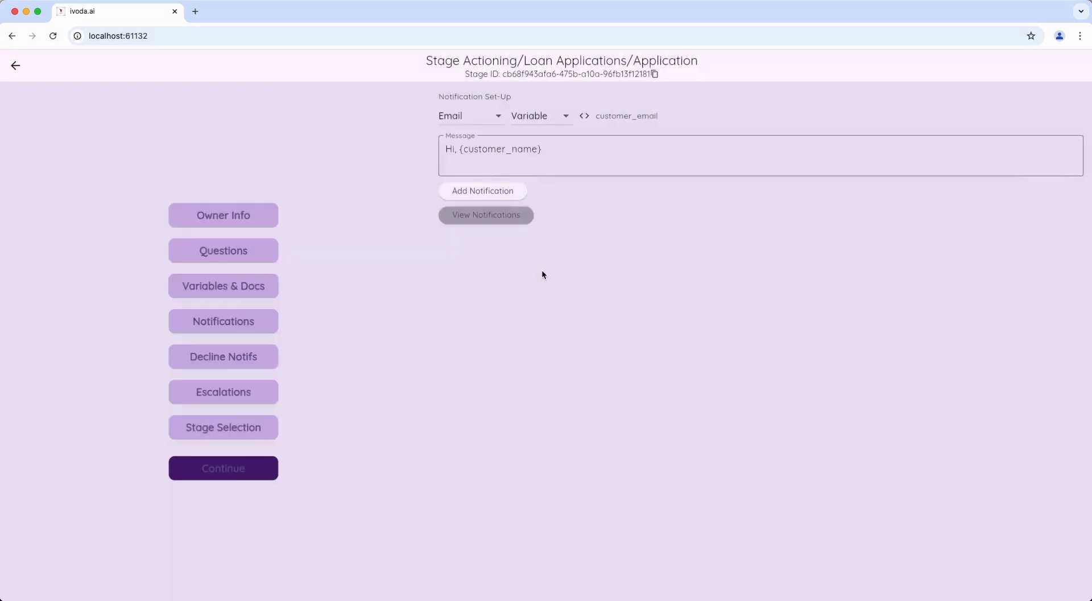
pyautogui.write('.')
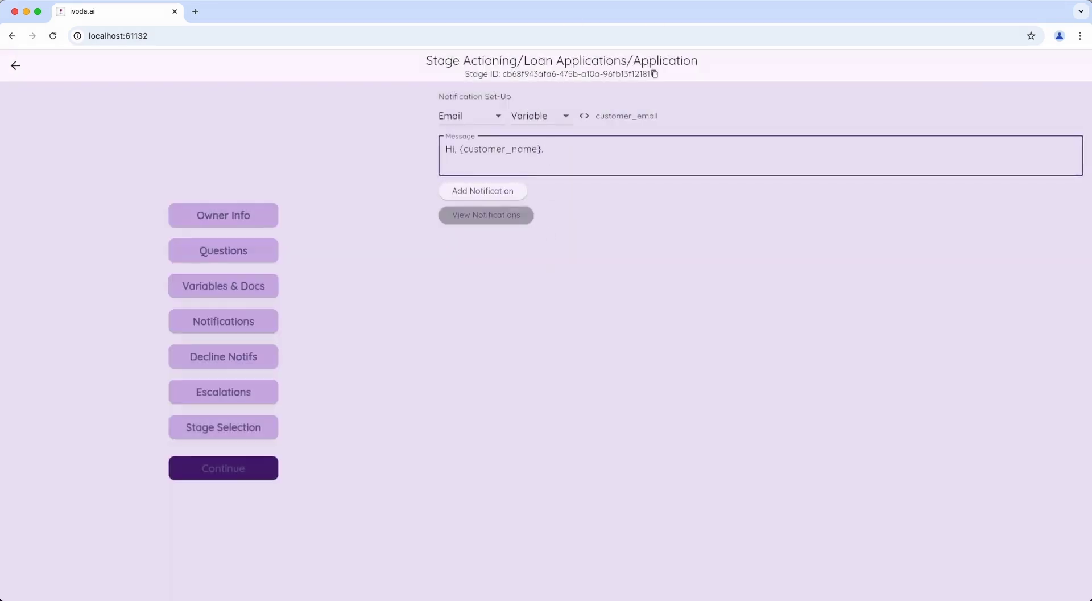
pyautogui.write(' Your appli')
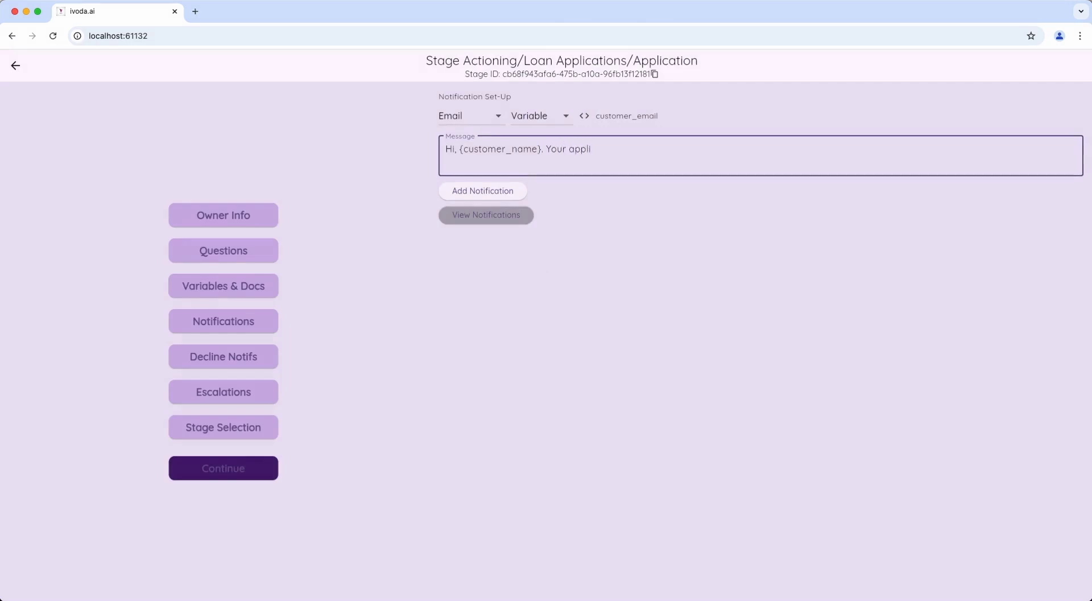
pyautogui.write('cation has been submitted. Please w')
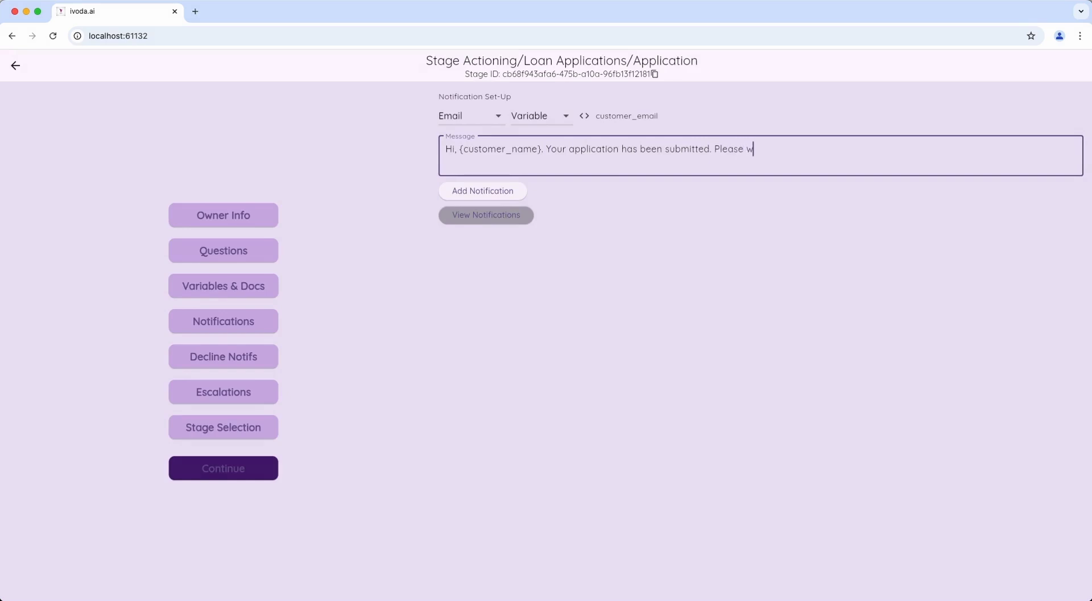
pyautogui.write('ait for approval')
pyautogui.click(456, 191)
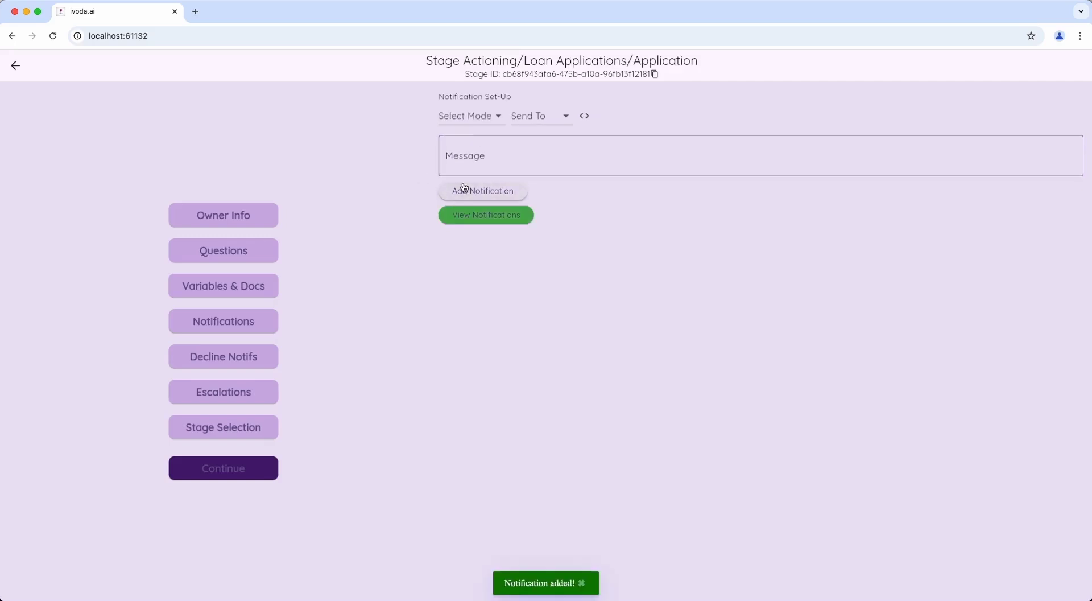
# - Review the saved customer notification in the notifications list and return to the notification setup
pyautogui.click(461, 220)
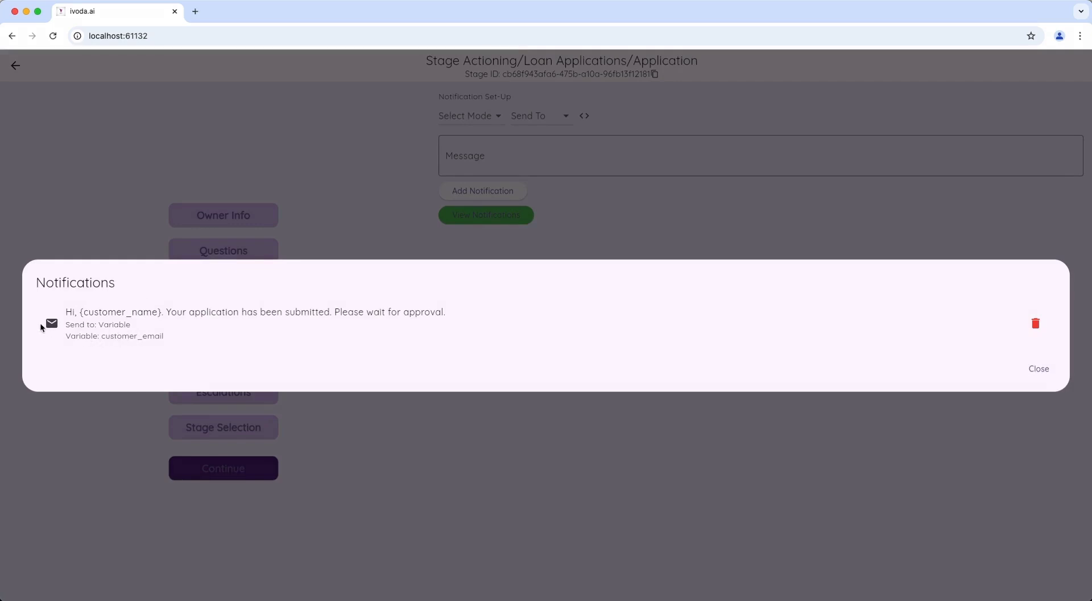
pyautogui.click(578, 185)
pyautogui.click(530, 143)
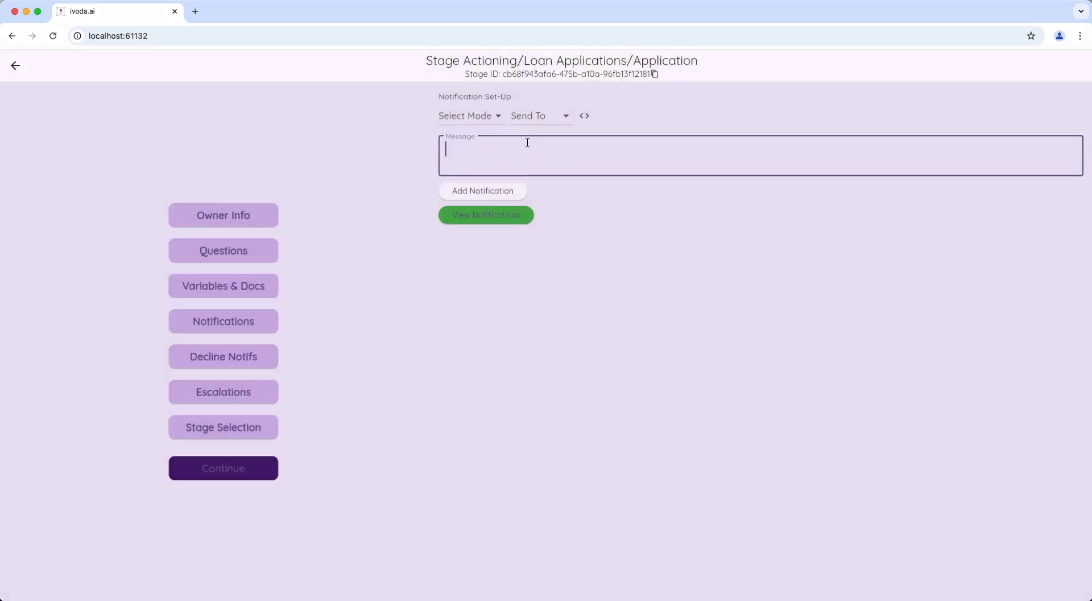
# - Set up another stage notification with mode Email, sent to Next Stage
pyautogui.click(495, 120)
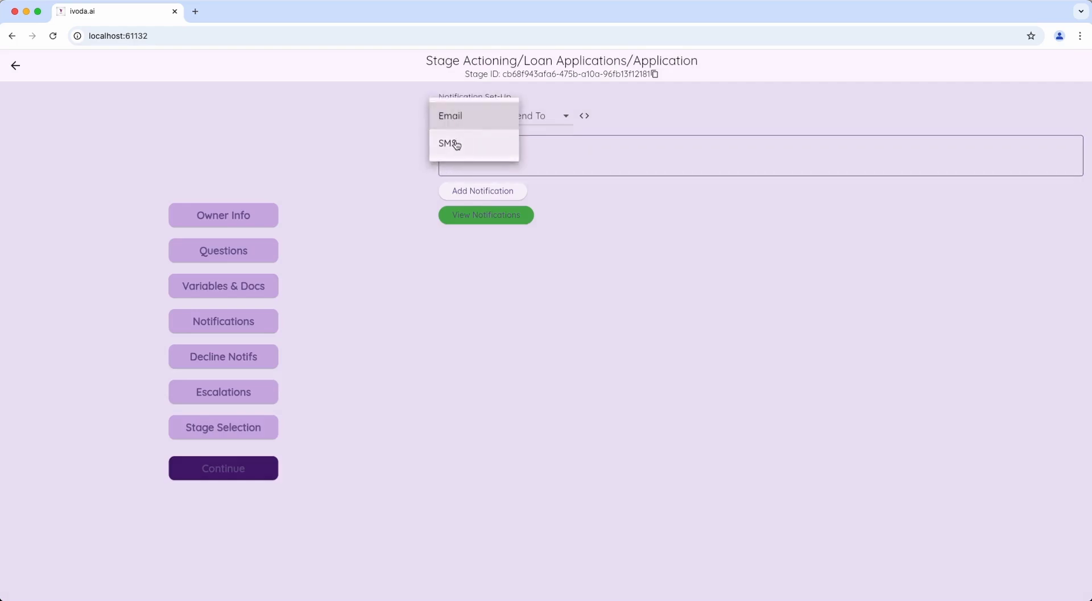
pyautogui.click(489, 116)
pyautogui.click(516, 122)
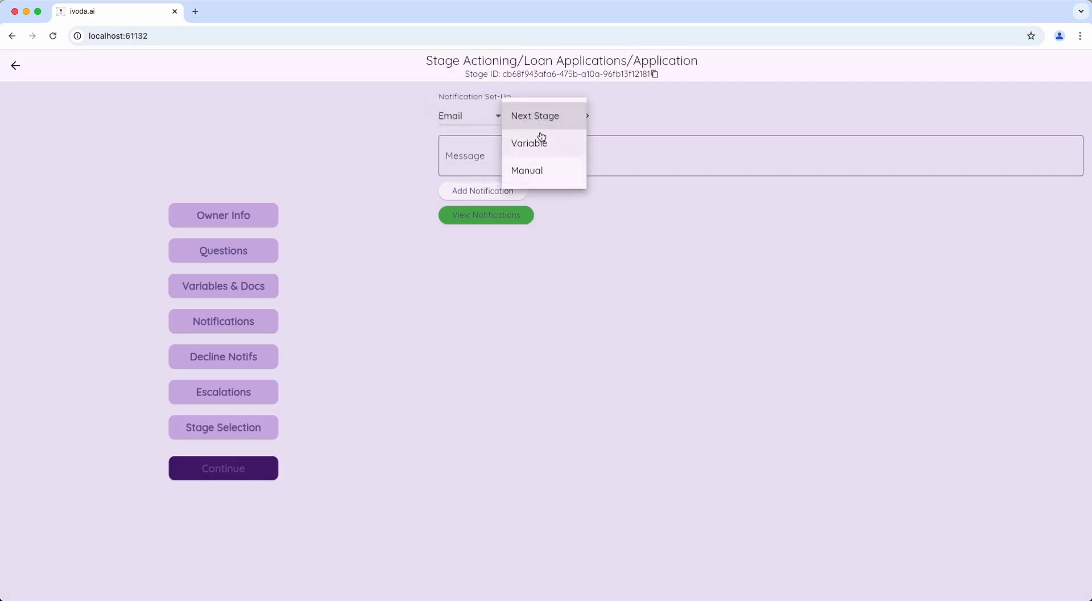
pyautogui.click(539, 119)
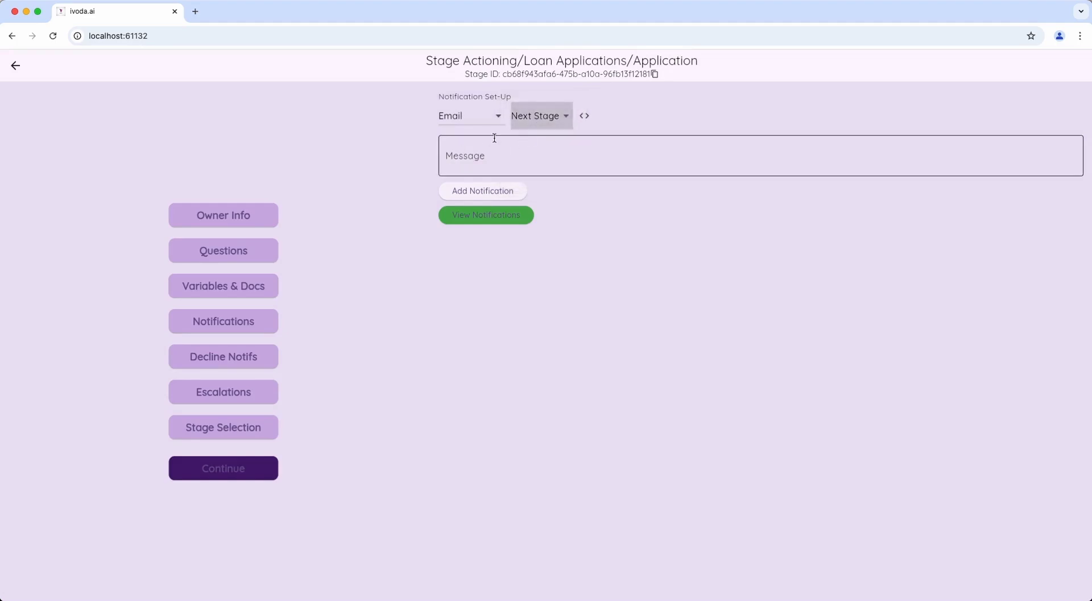
# - Add the notification with the message "Hi team, a new appication is waitng for your assesment" and check it in the notifications list
pyautogui.click(477, 165)
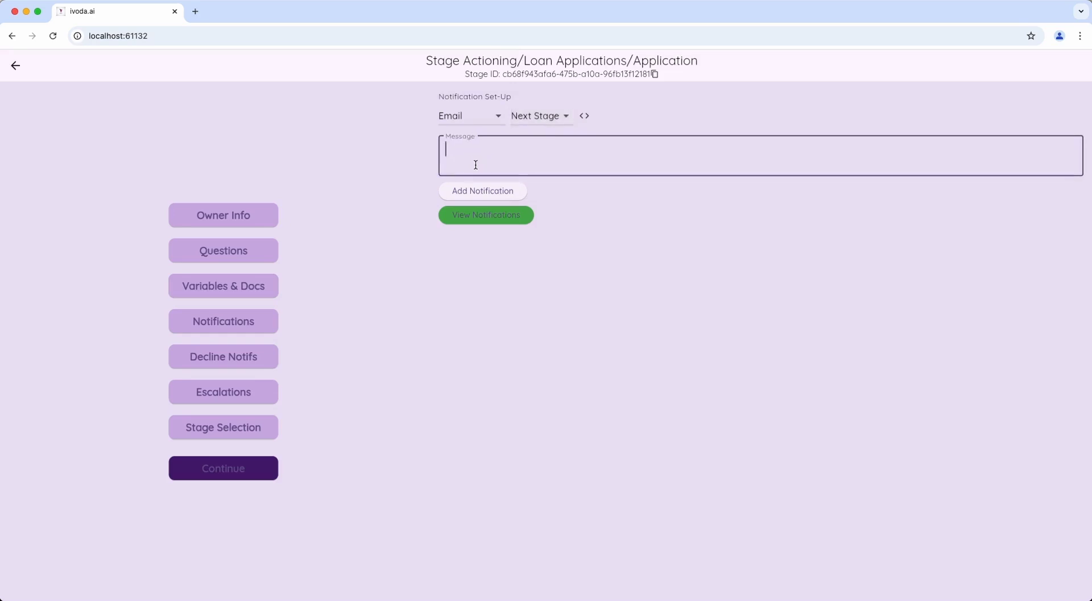
pyautogui.write('Hi tgeam, a new appication is waitng fo')
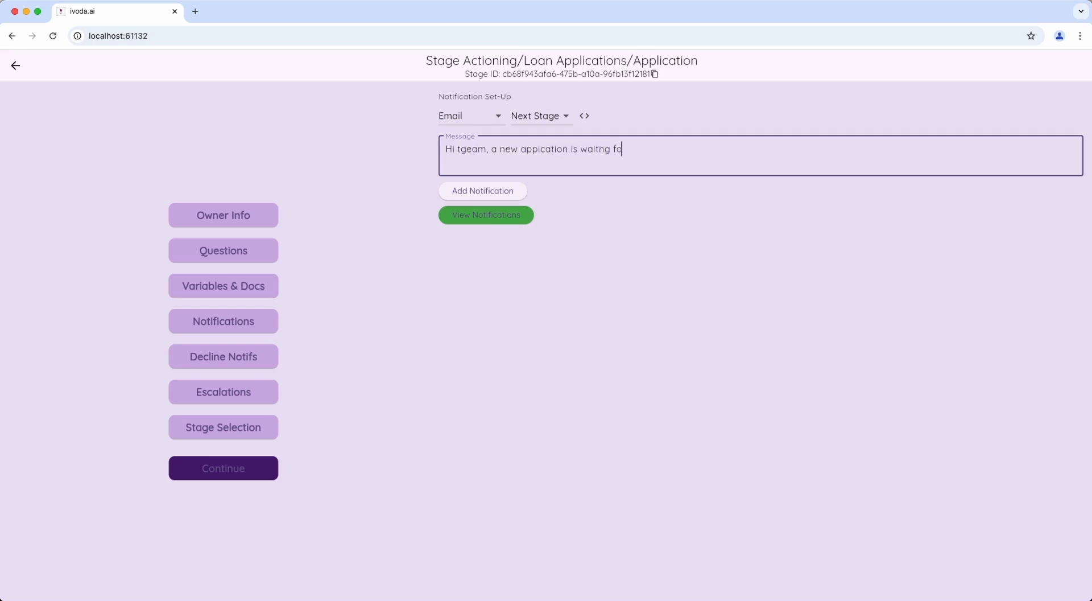
pyautogui.write('r your assesment')
pyautogui.click(467, 147)
pyautogui.click(508, 193)
pyautogui.click(501, 216)
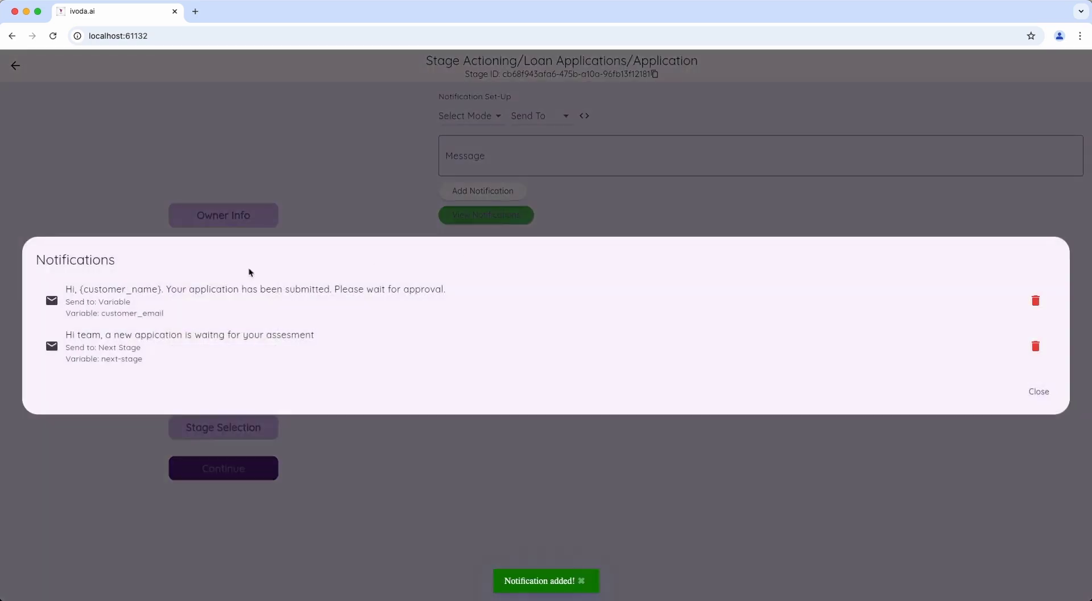
pyautogui.click(410, 138)
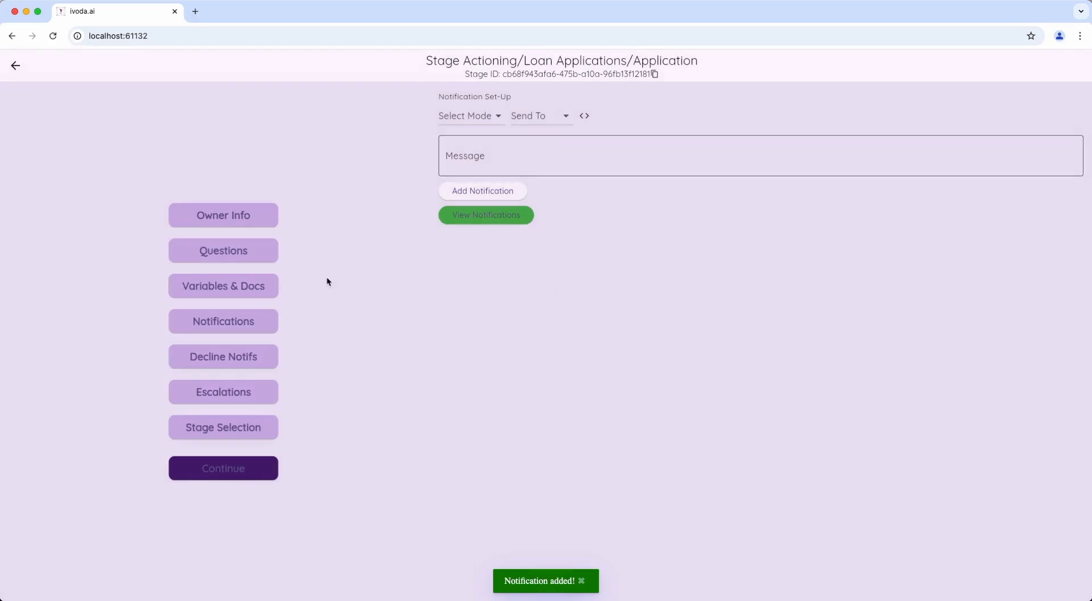
# - Start a decline notification with mode Email, sent to the variable customer_email
pyautogui.click(235, 364)
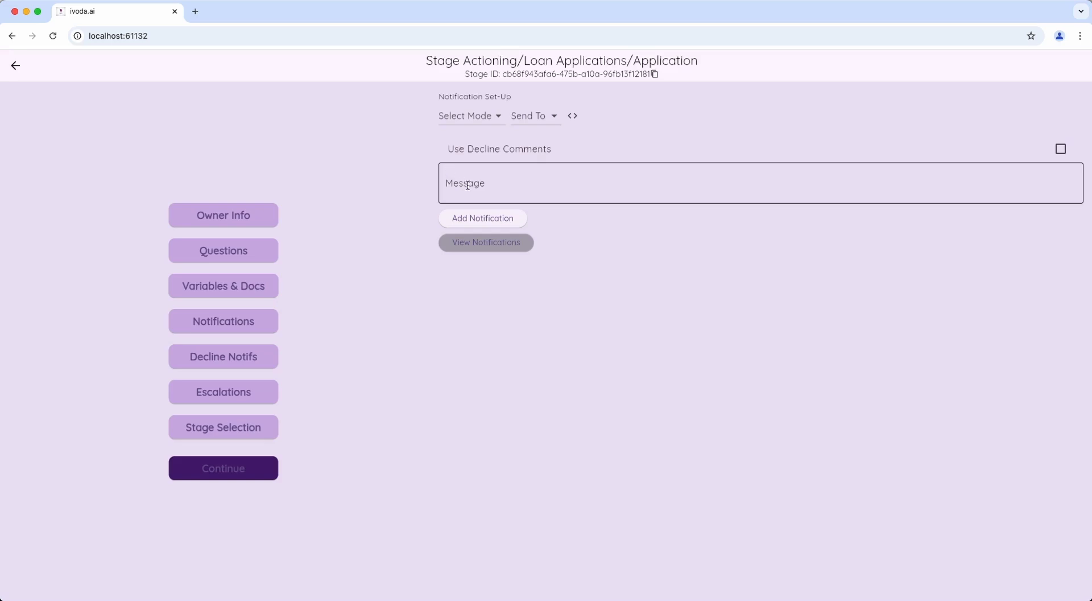
pyautogui.click(492, 119)
pyautogui.click(497, 116)
pyautogui.click(540, 116)
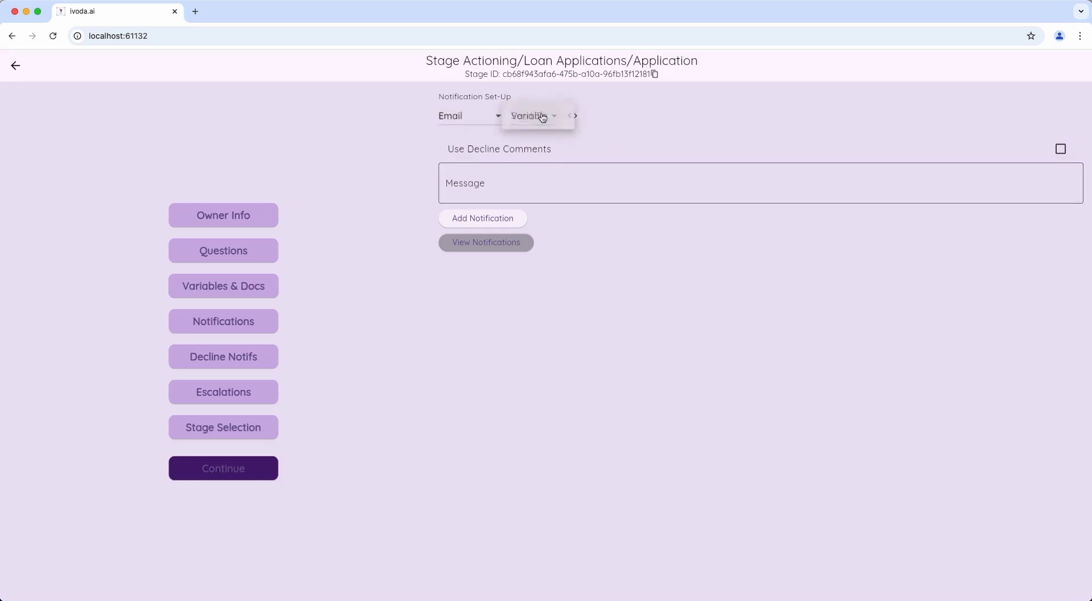
pyautogui.click(532, 121)
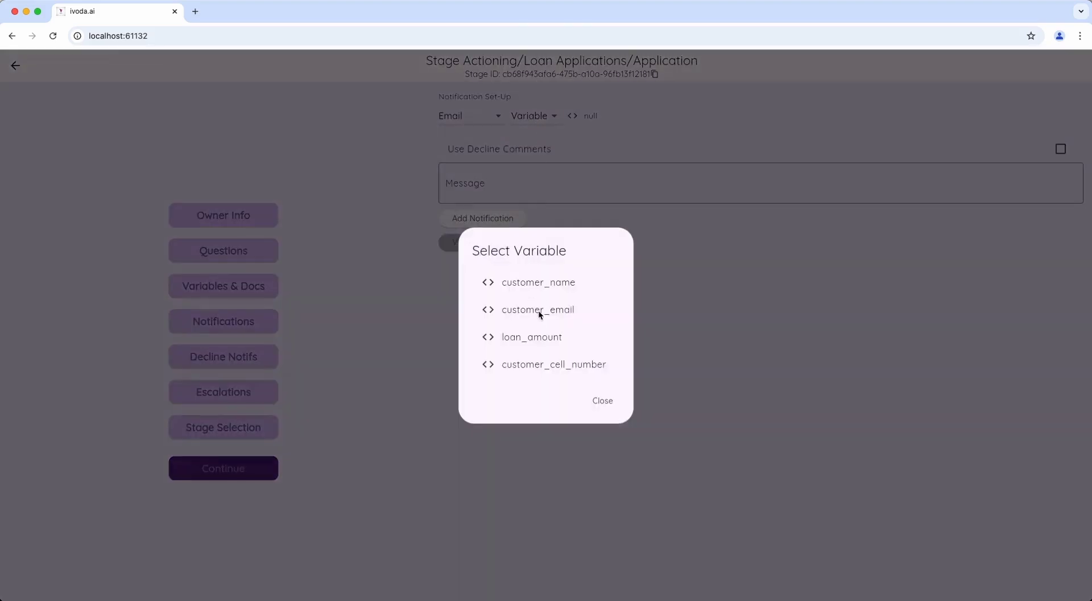
pyautogui.click(539, 311)
pyautogui.click(486, 190)
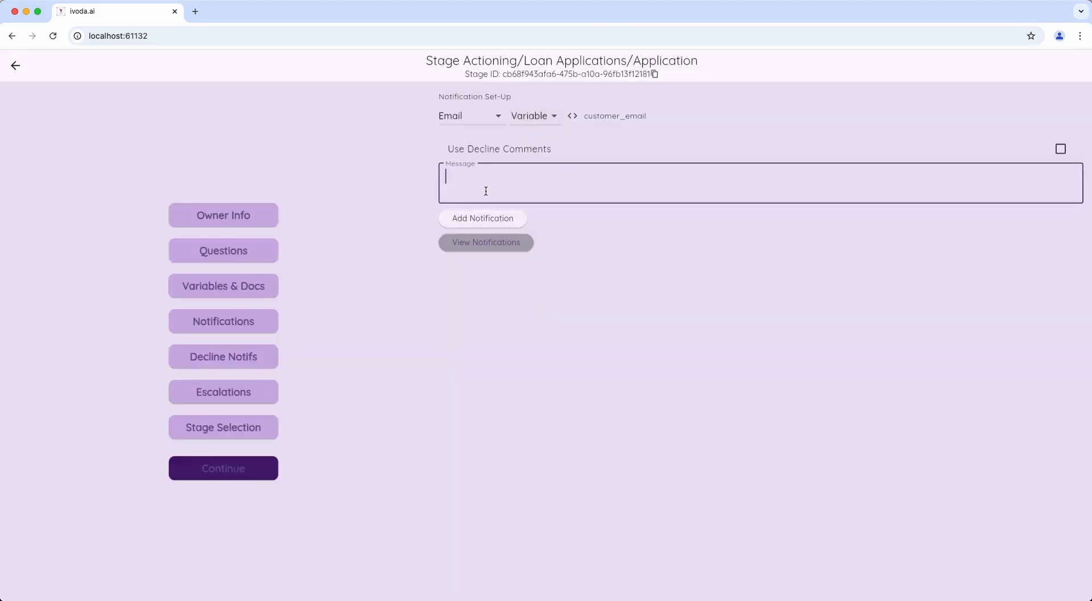
pyautogui.click(514, 150)
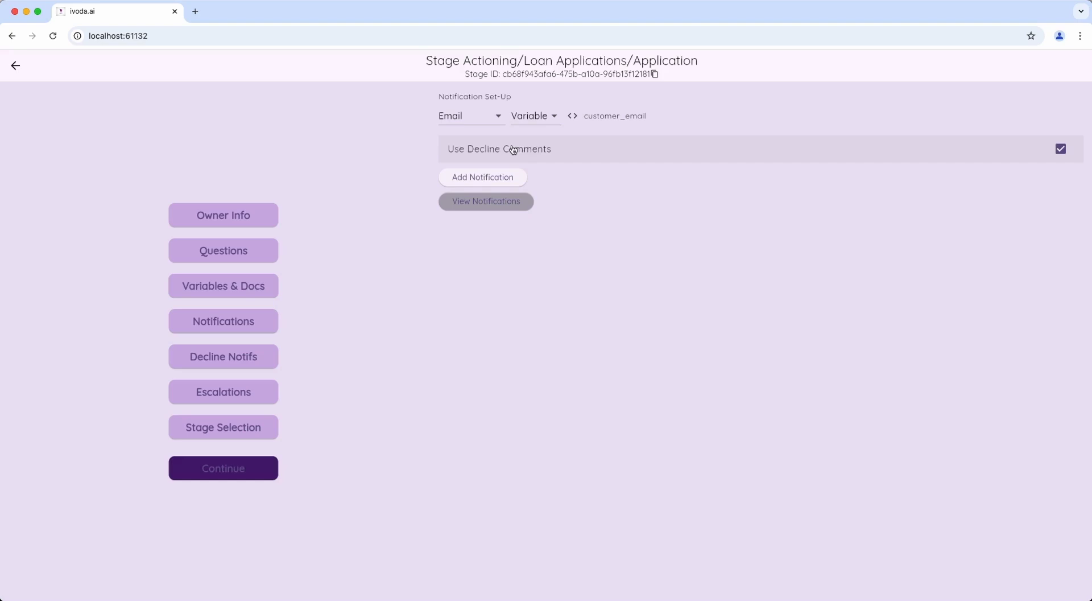
pyautogui.click(514, 149)
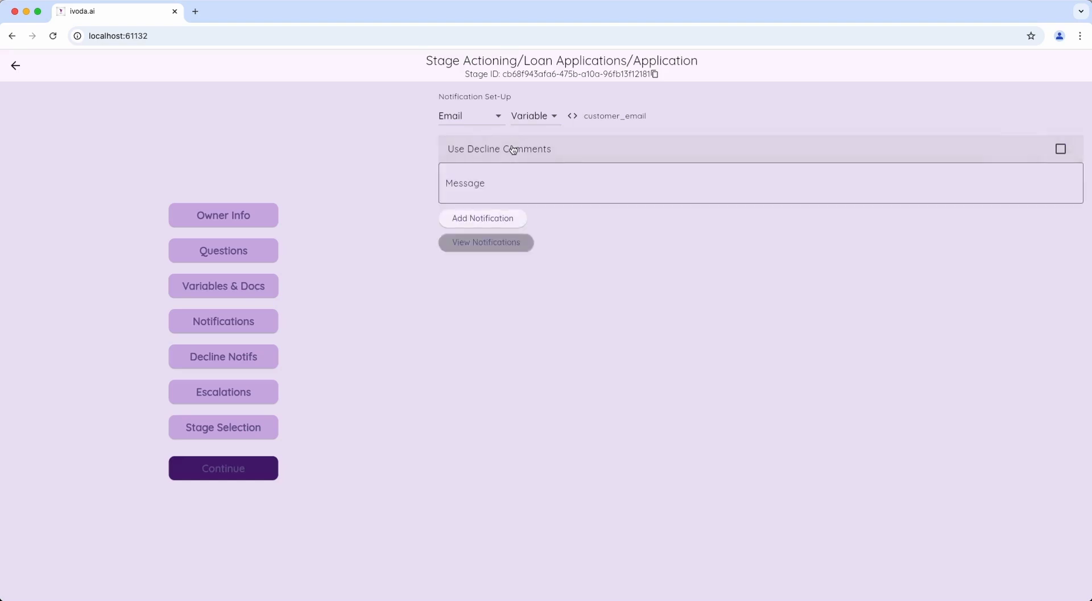
pyautogui.click(513, 195)
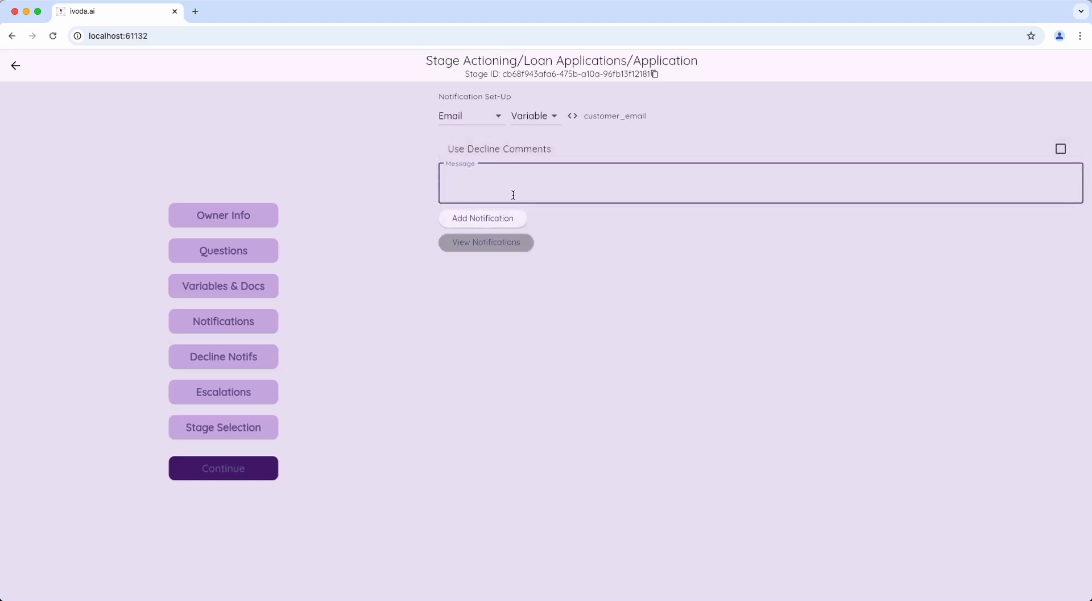
# - Add the decline notification using the decline comments as its message, and check it in the notifications list
pyautogui.click(520, 154)
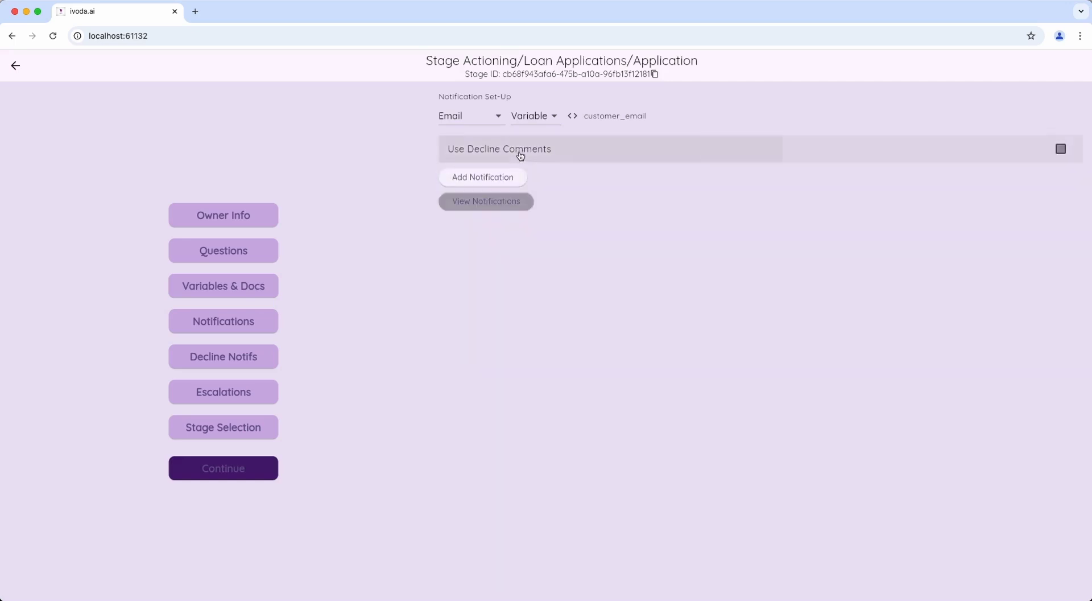
pyautogui.click(503, 182)
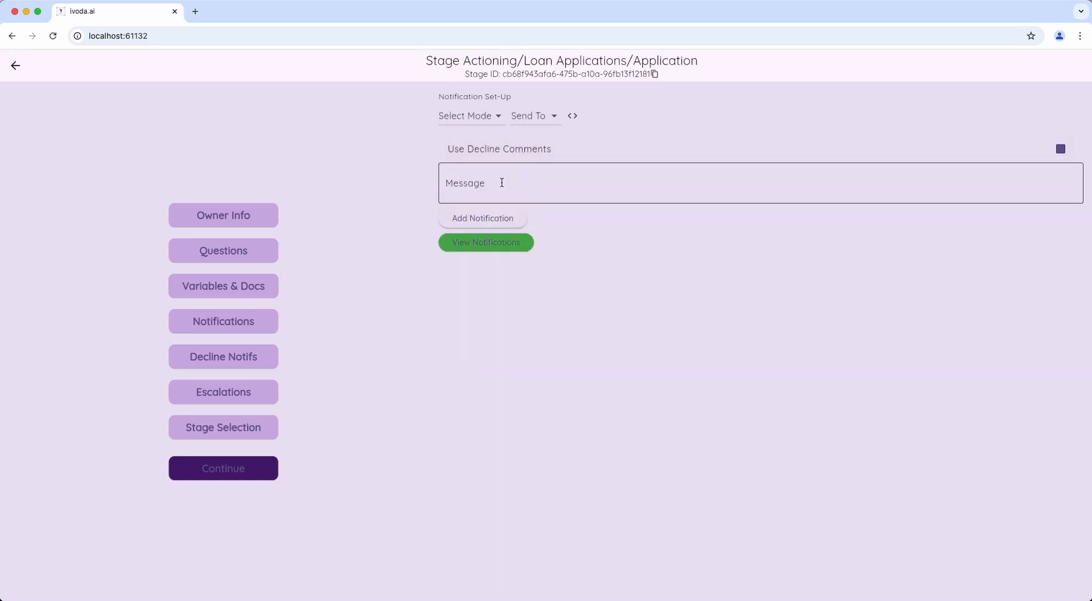
pyautogui.click(488, 242)
pyautogui.click(487, 244)
pyautogui.click(488, 245)
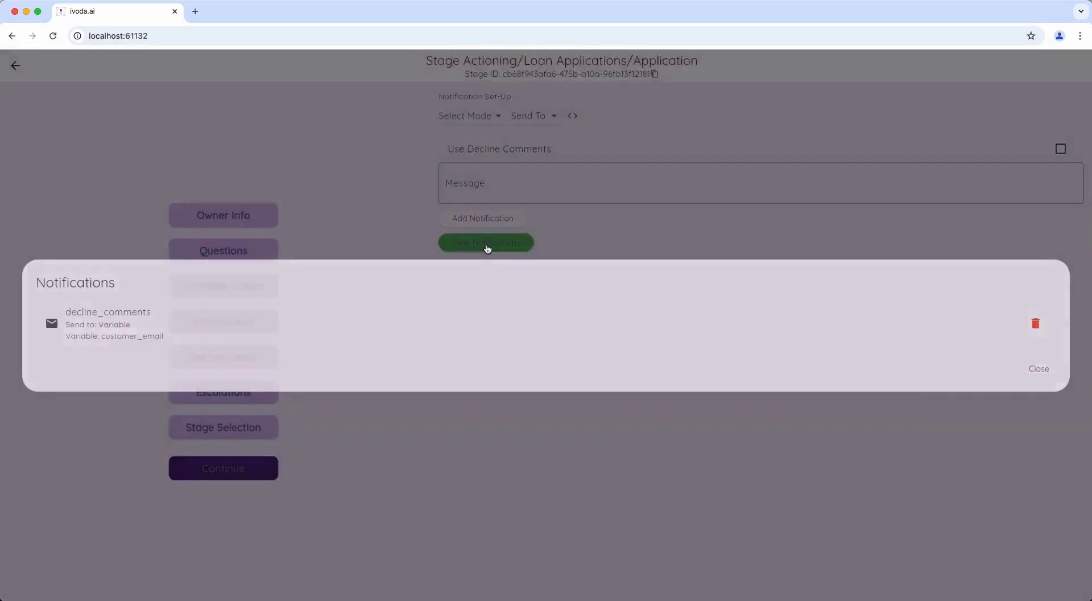
pyautogui.click(488, 244)
# - Examine the stage's escalation mechanism form, including the options for Escalate To, Notification Type, Time and Unit
pyautogui.click(196, 396)
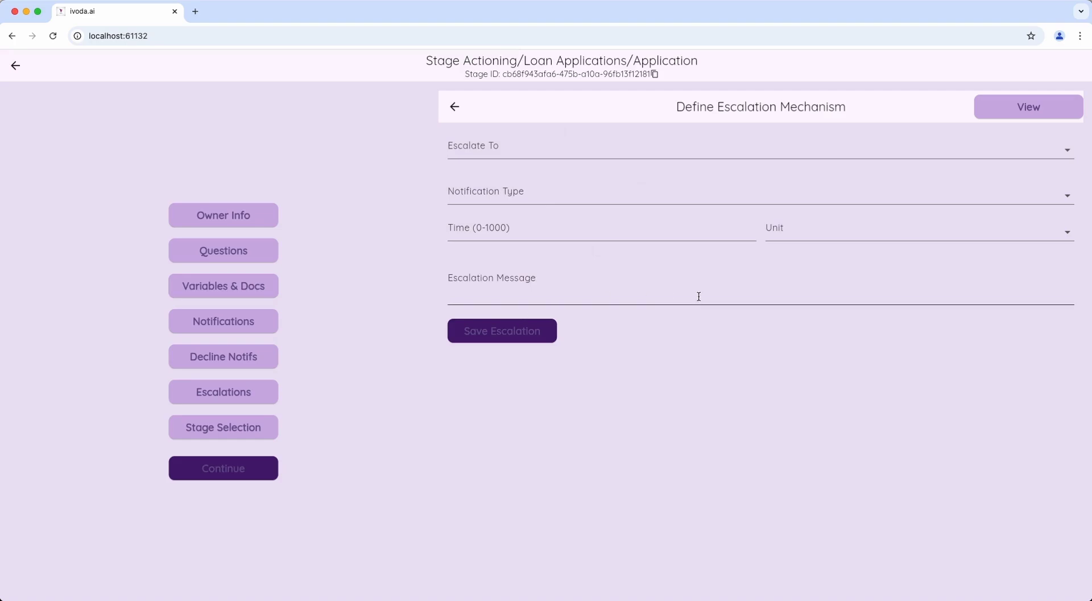
pyautogui.click(604, 159)
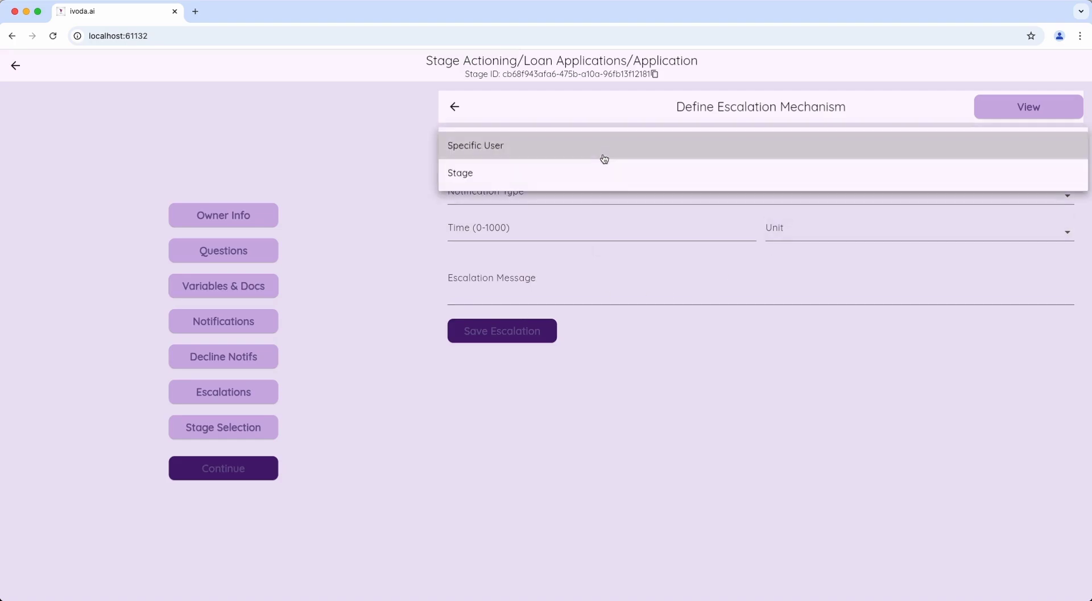
pyautogui.click(370, 211)
pyautogui.click(485, 191)
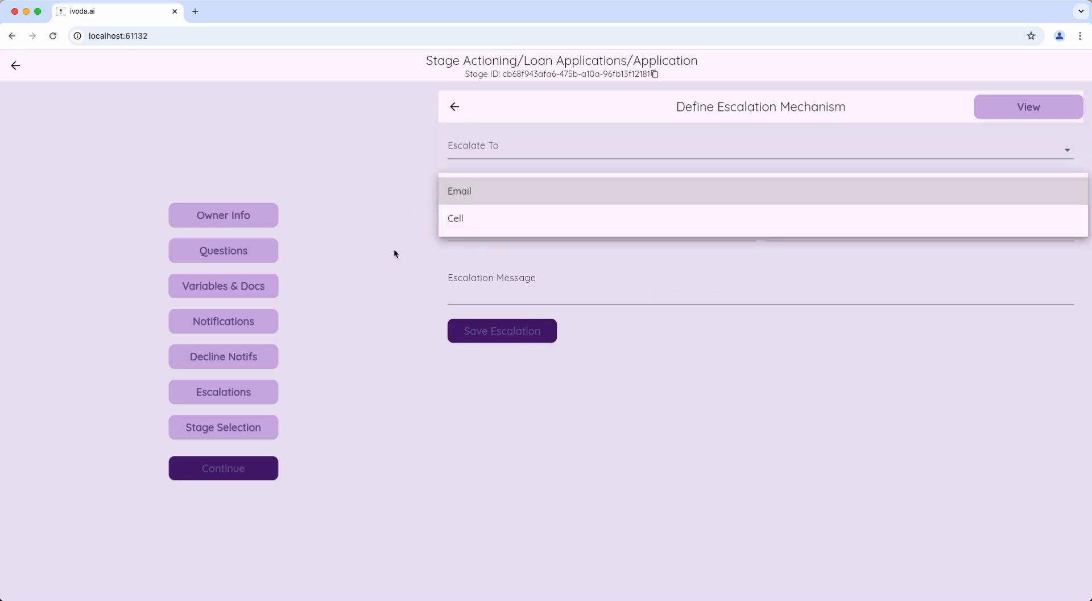
pyautogui.click(377, 264)
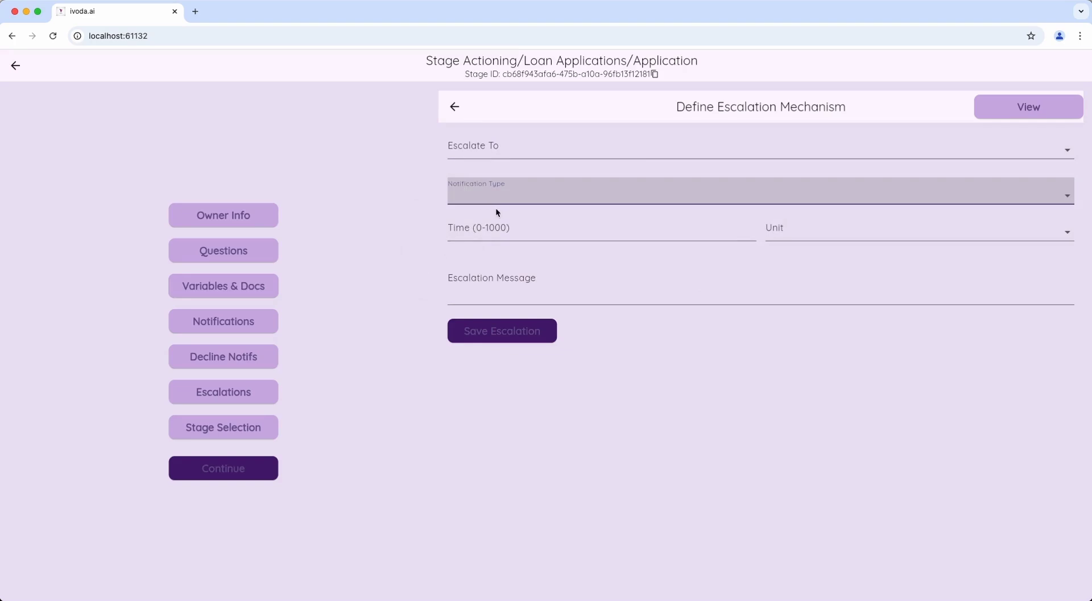
pyautogui.click(461, 234)
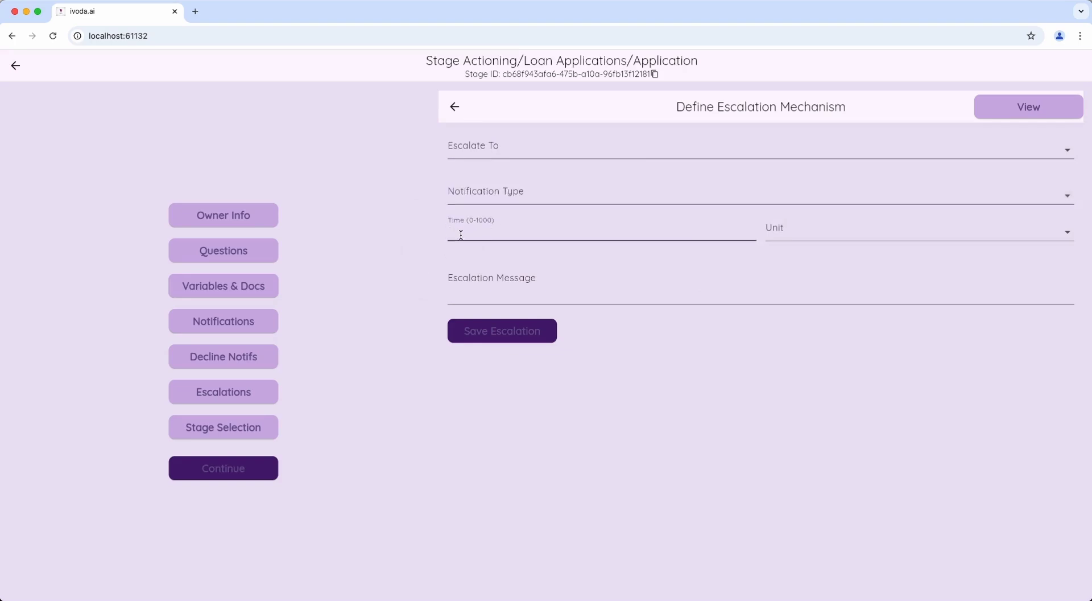
pyautogui.click(800, 223)
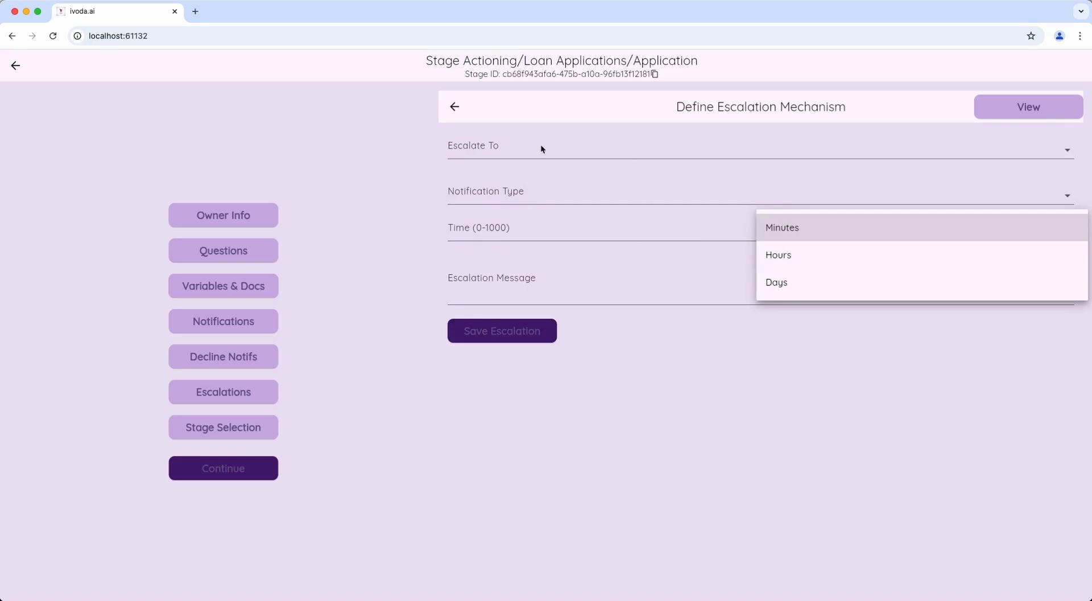
pyautogui.click(664, 457)
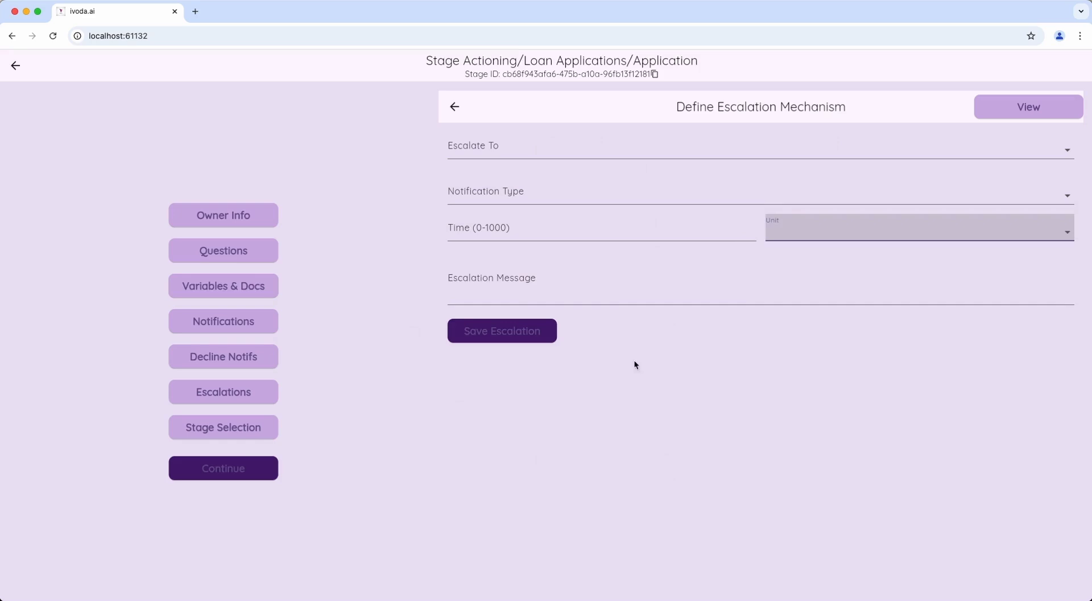
pyautogui.click(520, 291)
# - Set the next stage of the Application stage to Assesment in the stage selection
pyautogui.click(229, 427)
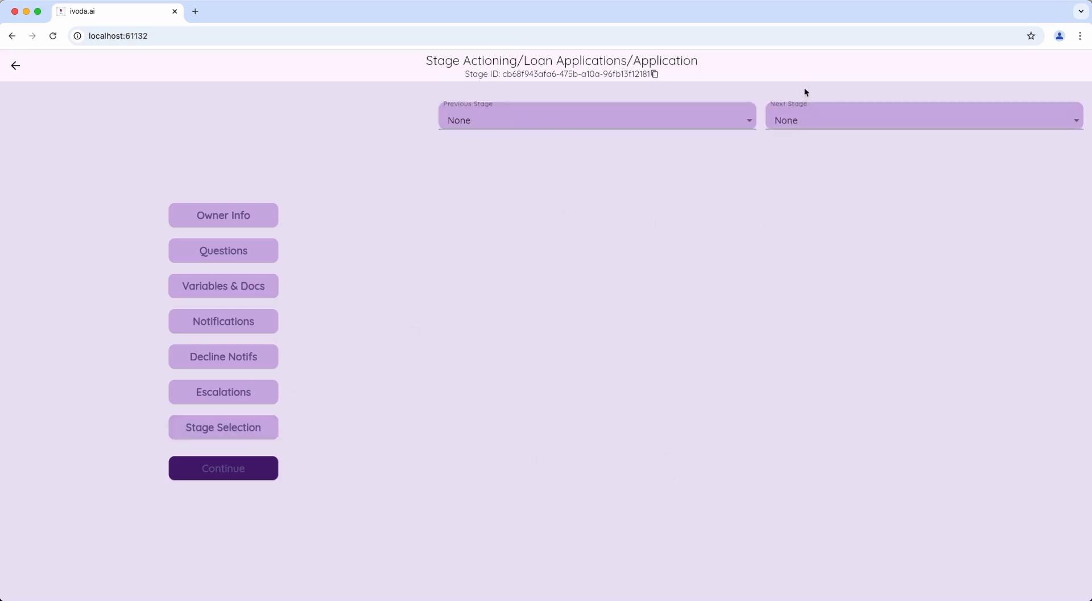
pyautogui.click(790, 112)
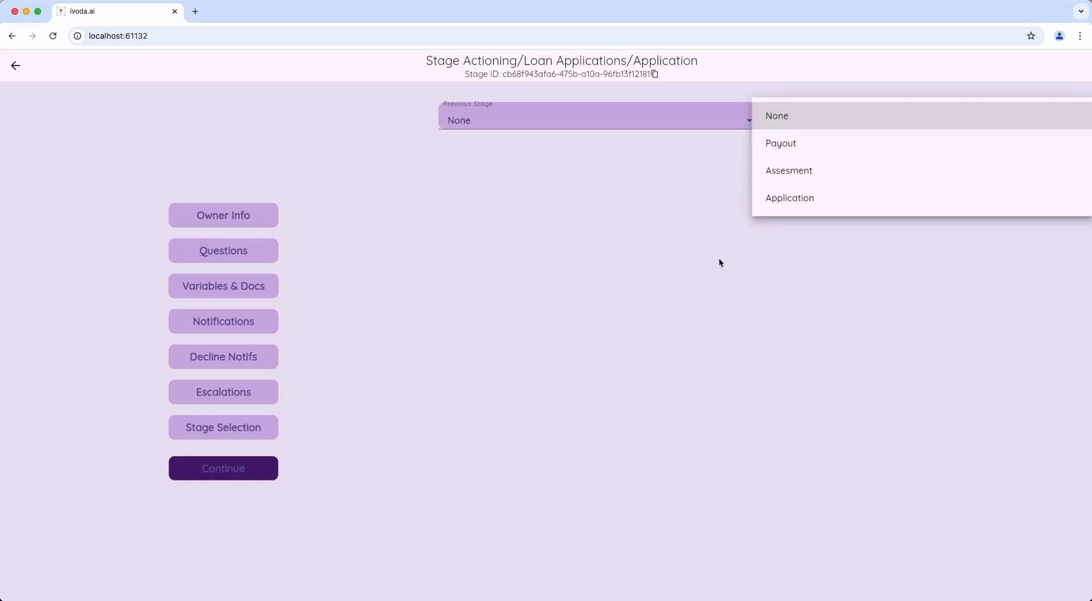
pyautogui.click(787, 175)
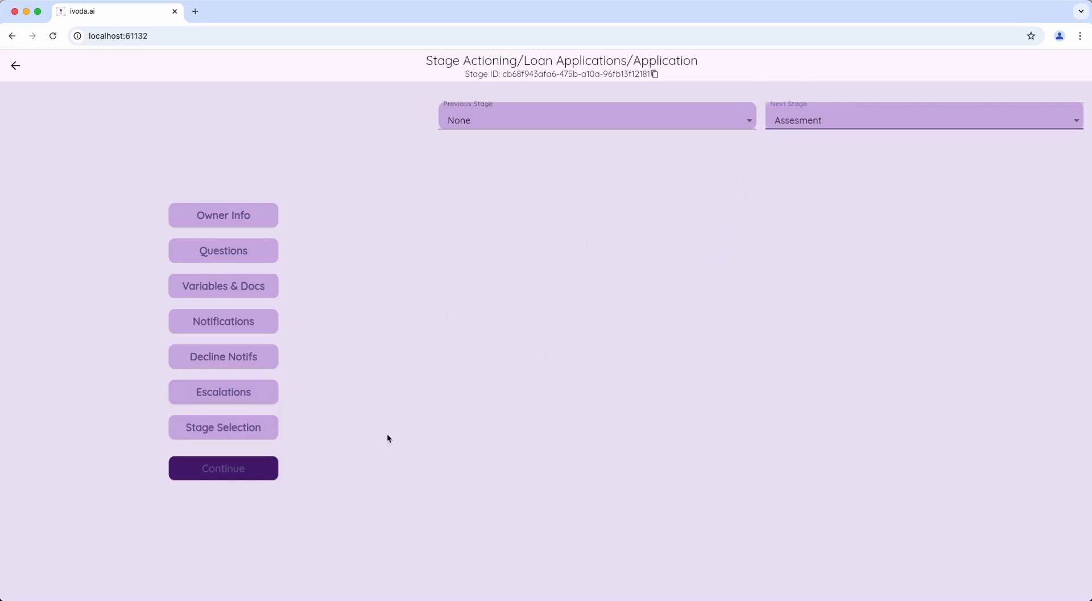
# - Review the summary of the Application stage's configuration and submit the update
pyautogui.click(227, 477)
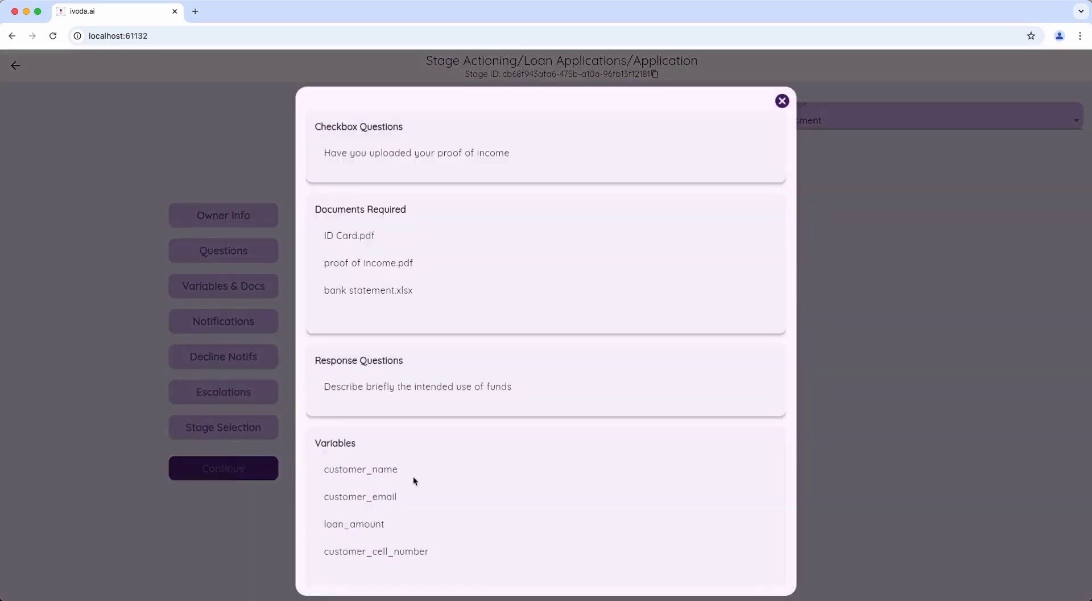
pyautogui.scroll(-3, 429, 483)
pyautogui.scroll(-5, 430, 481)
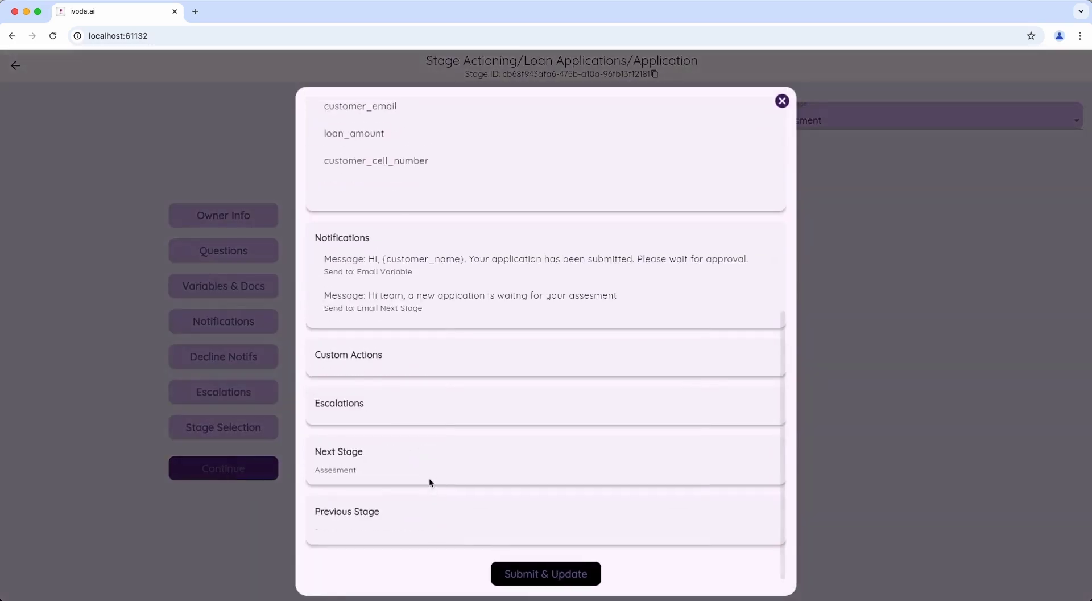
pyautogui.click(577, 564)
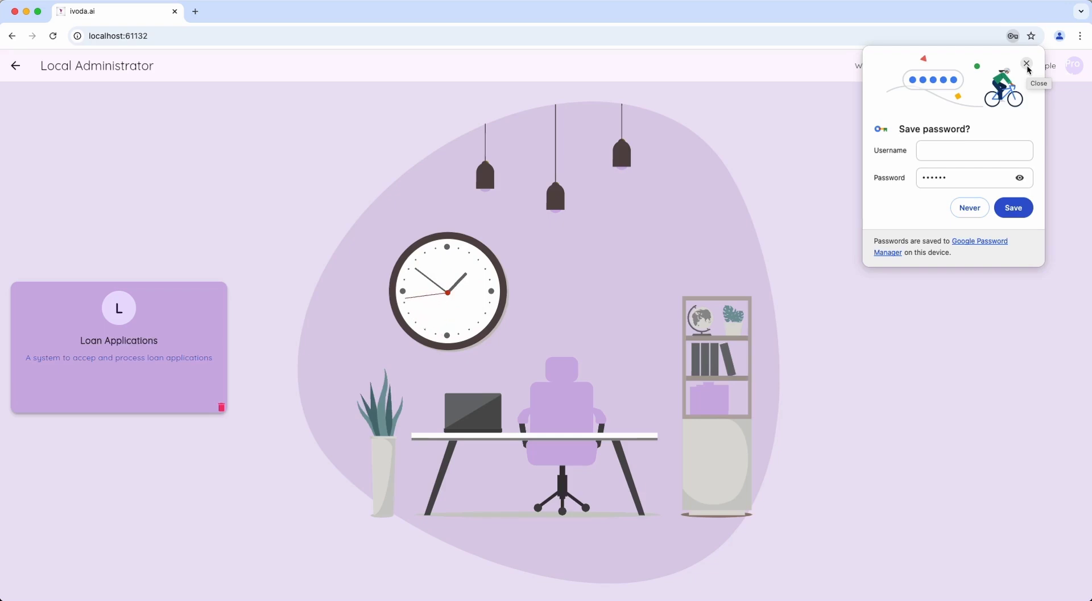
# - Dismiss the browser's offer to save the password
pyautogui.click(1028, 67)
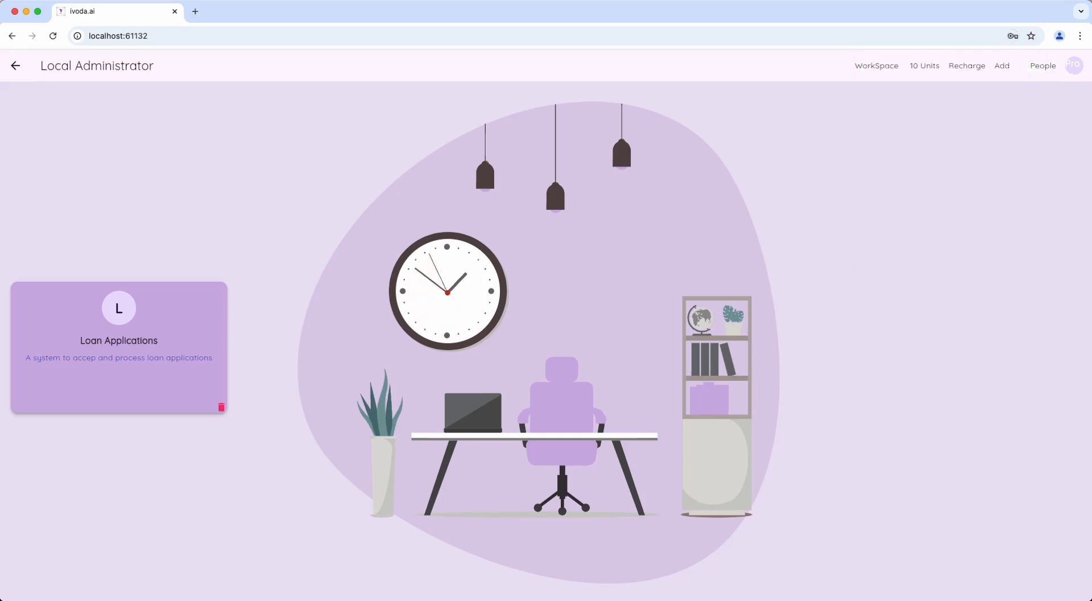